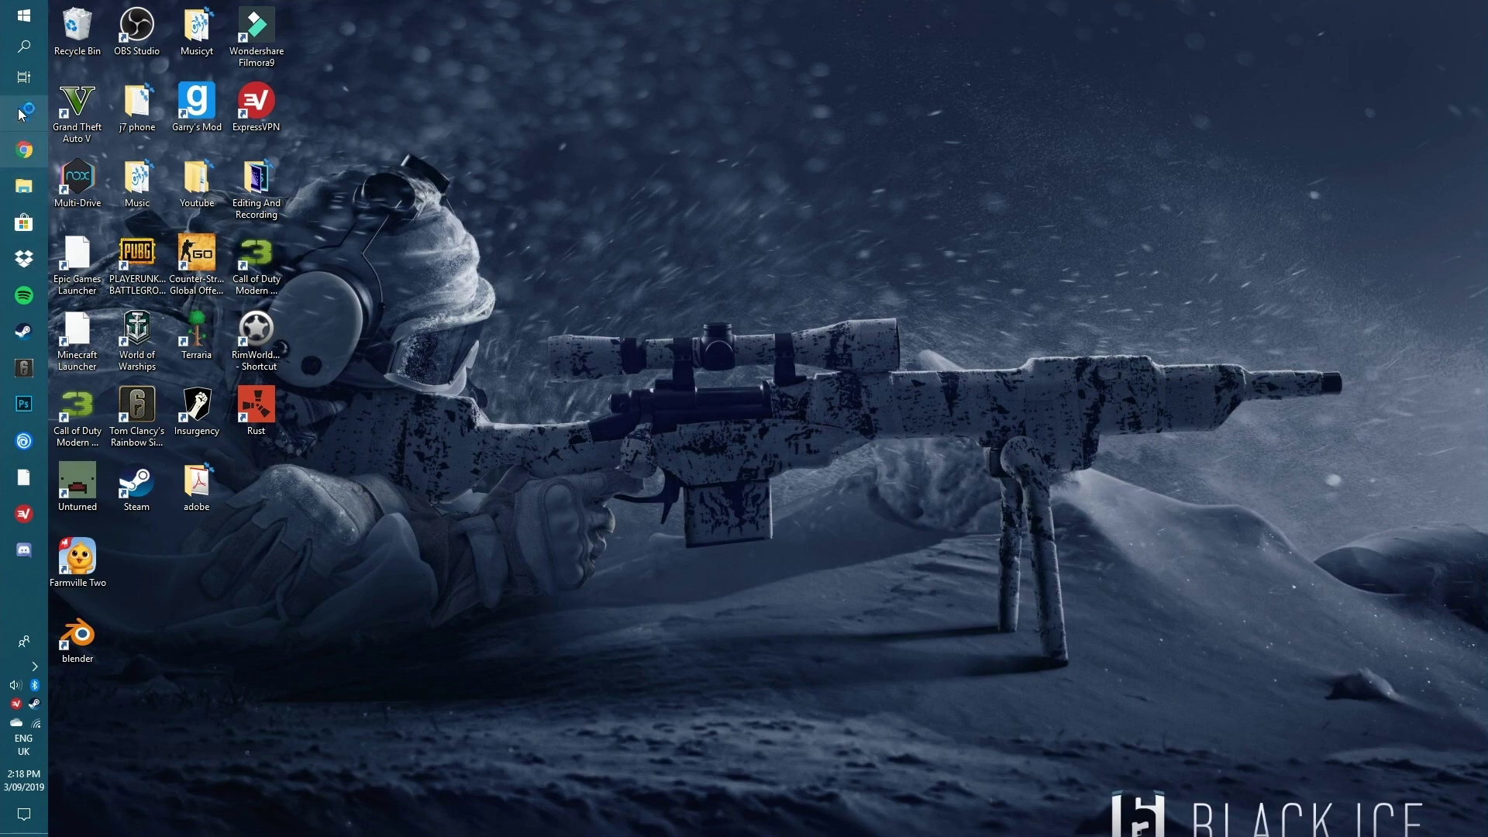
Launch Chrome and go to panzoid.com from the address bar.
click(25, 149)
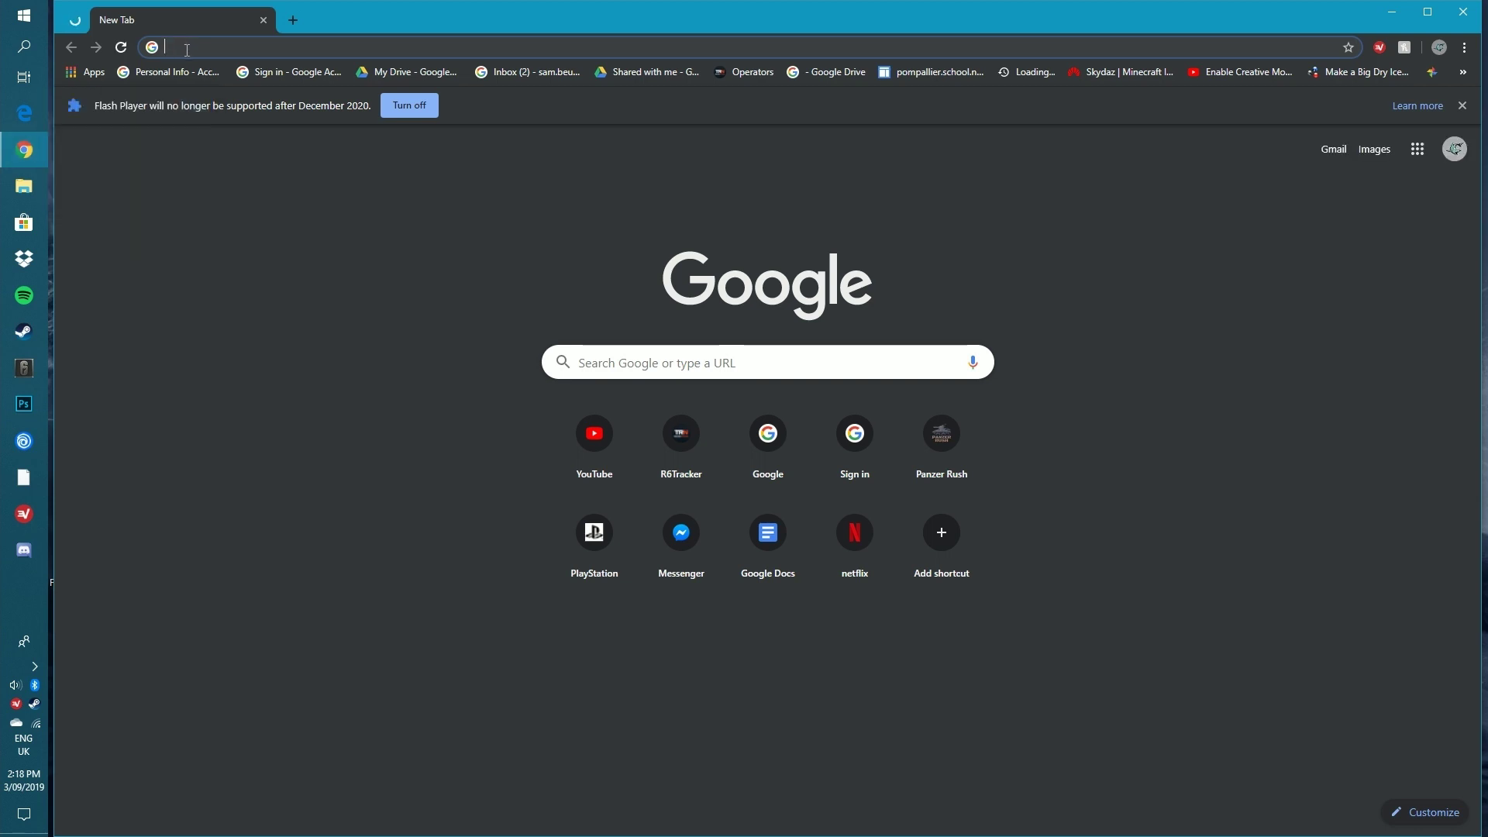
text(pan)
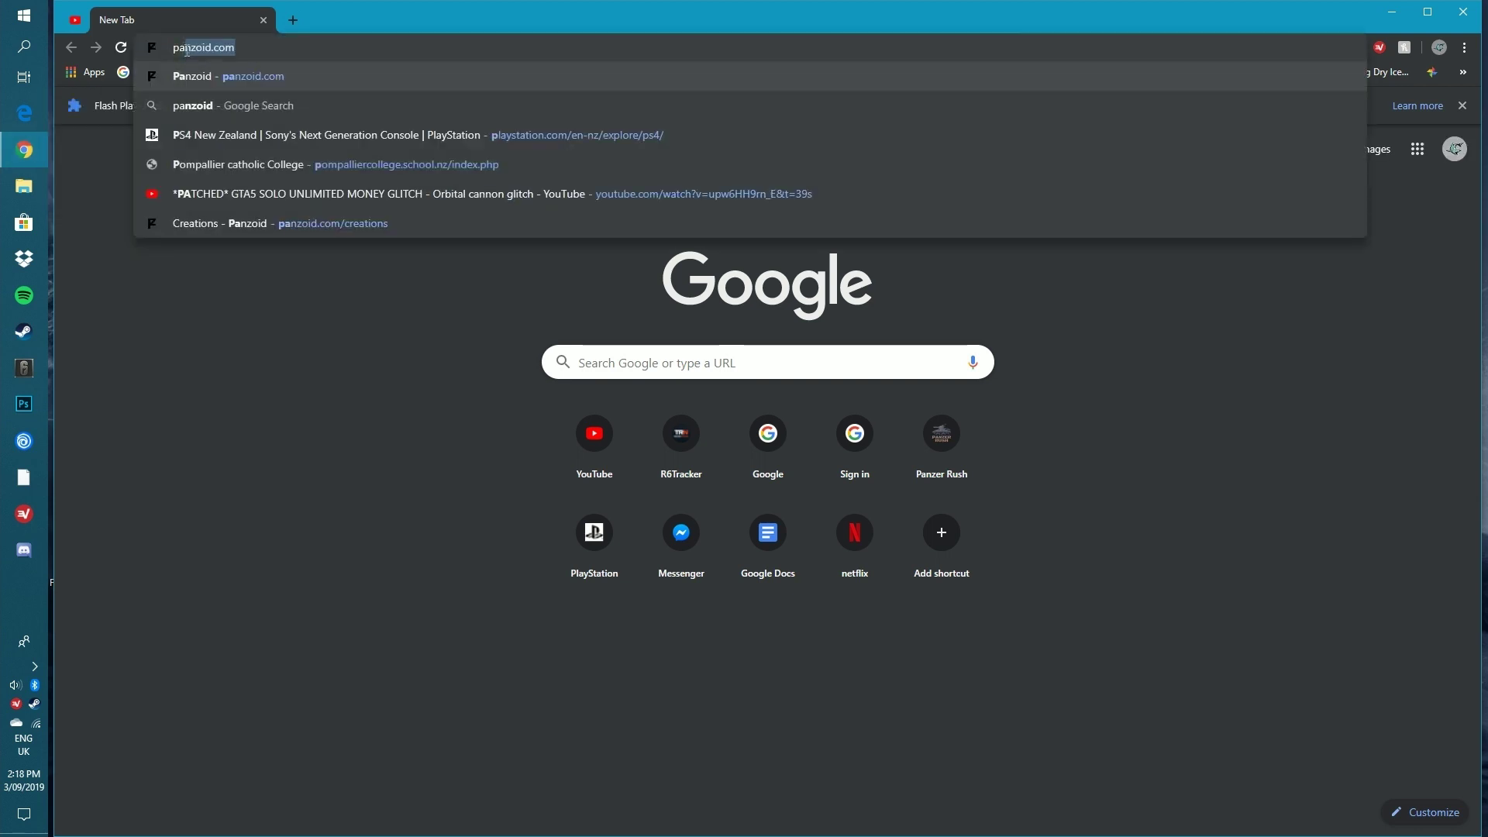
text(zoid)
key(Return)
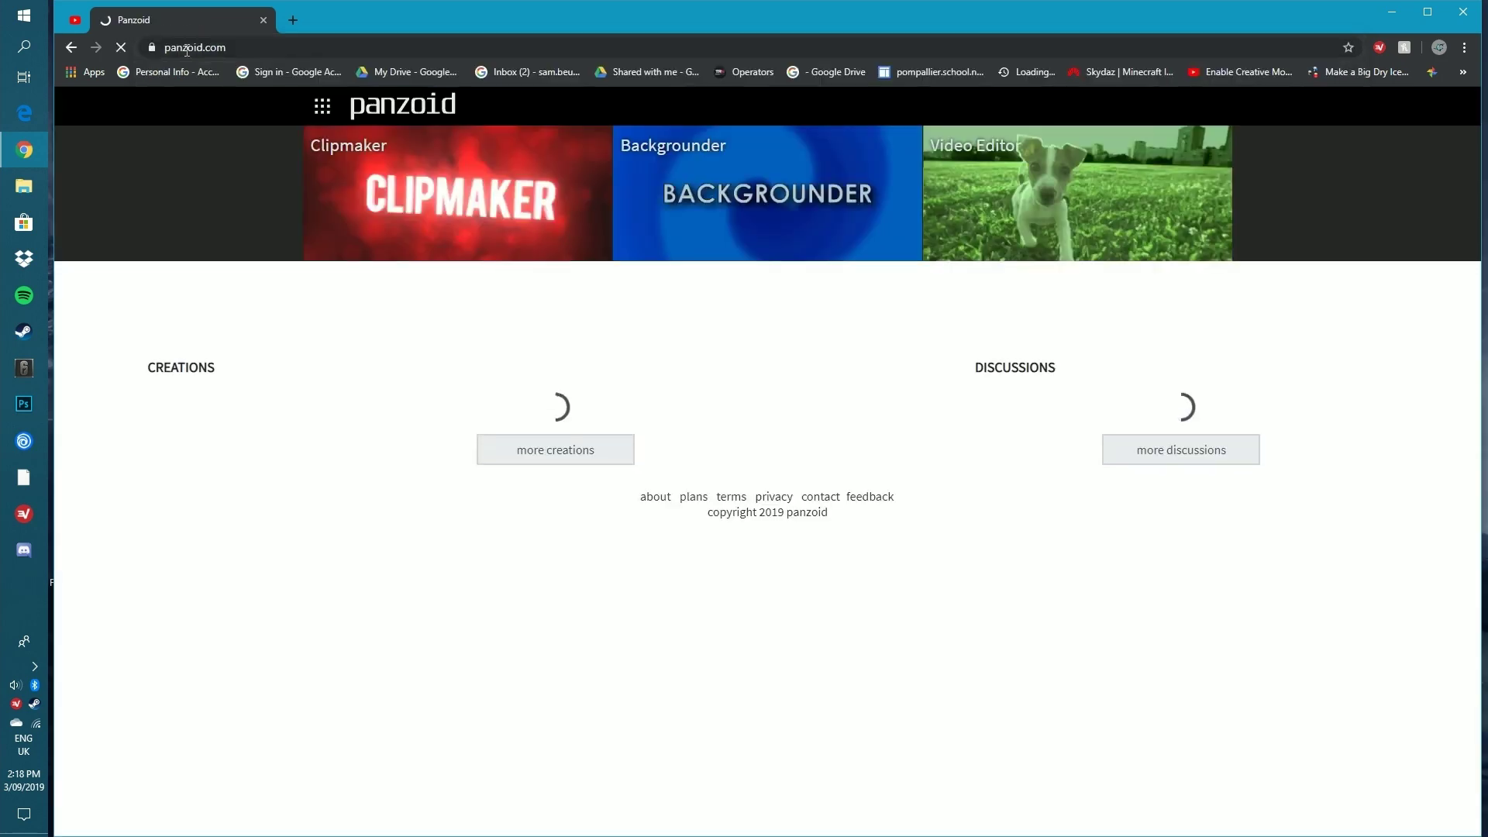
drag(232, 48, 206, 48)
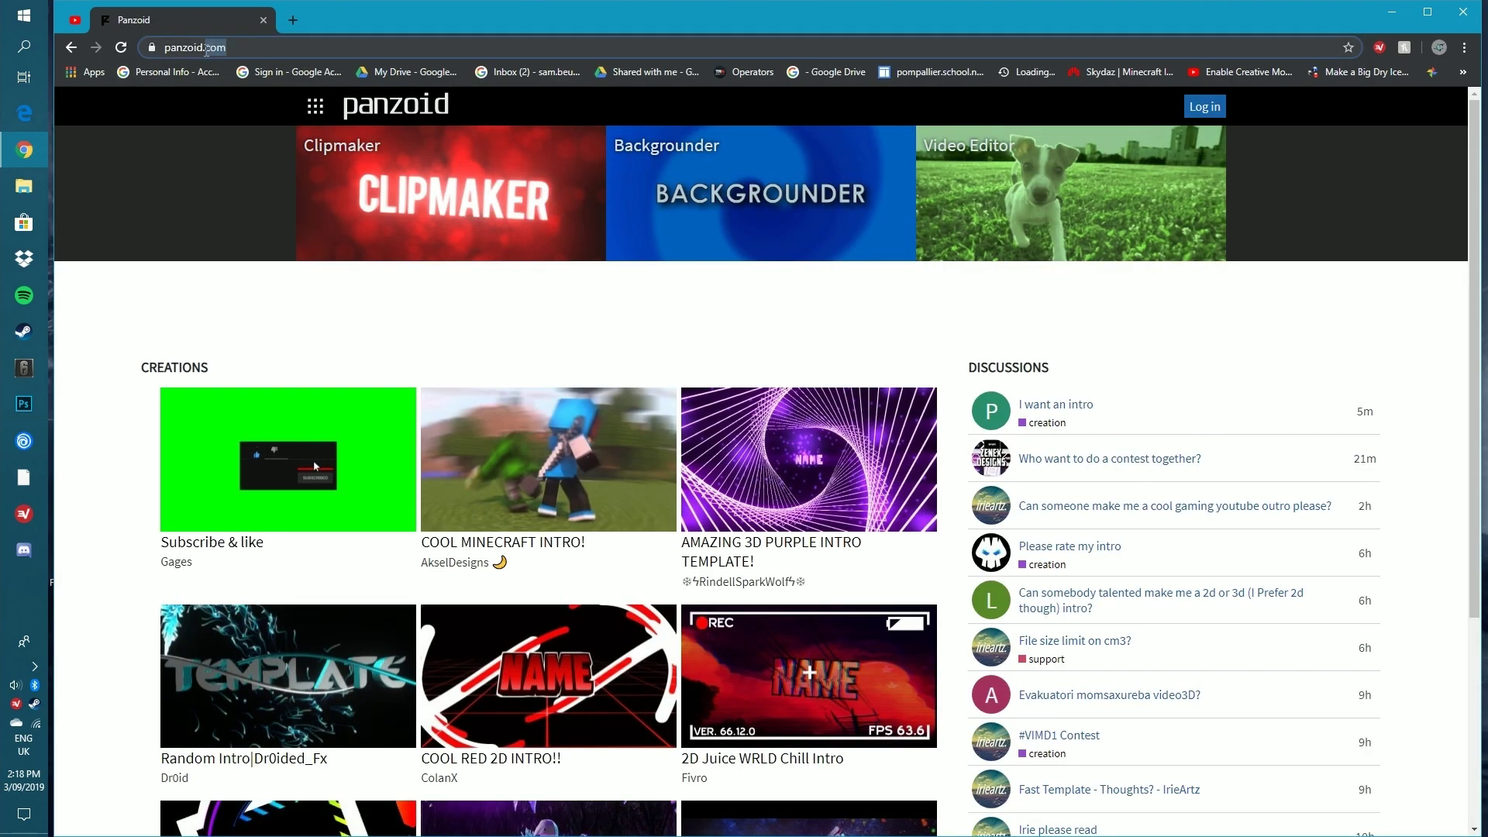
In a new tab, search Google for 'panzoid' and open the Panzoid site result.
click(290, 21)
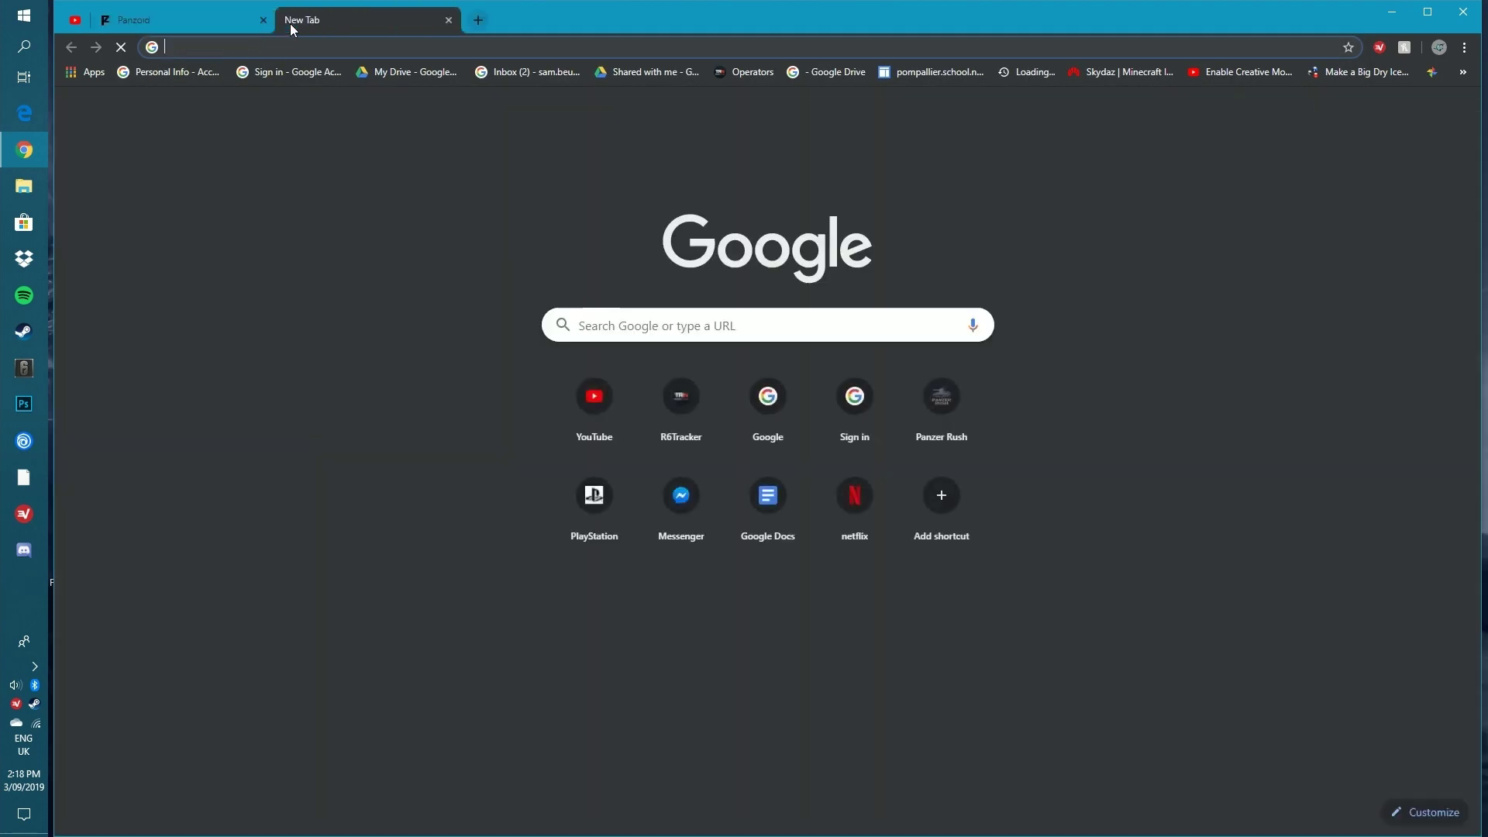
text(panzoid)
key(Return)
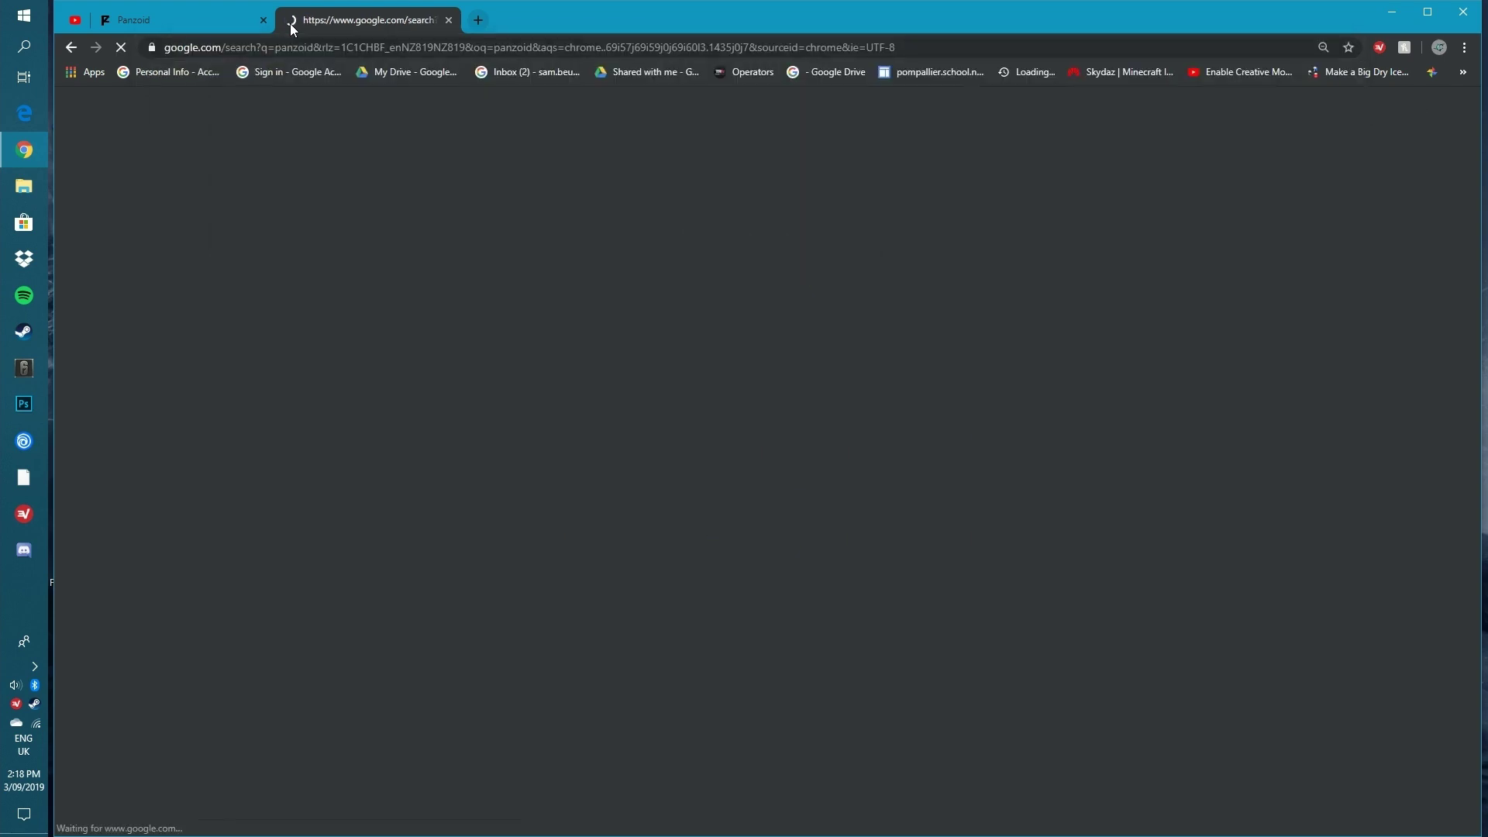
click(177, 203)
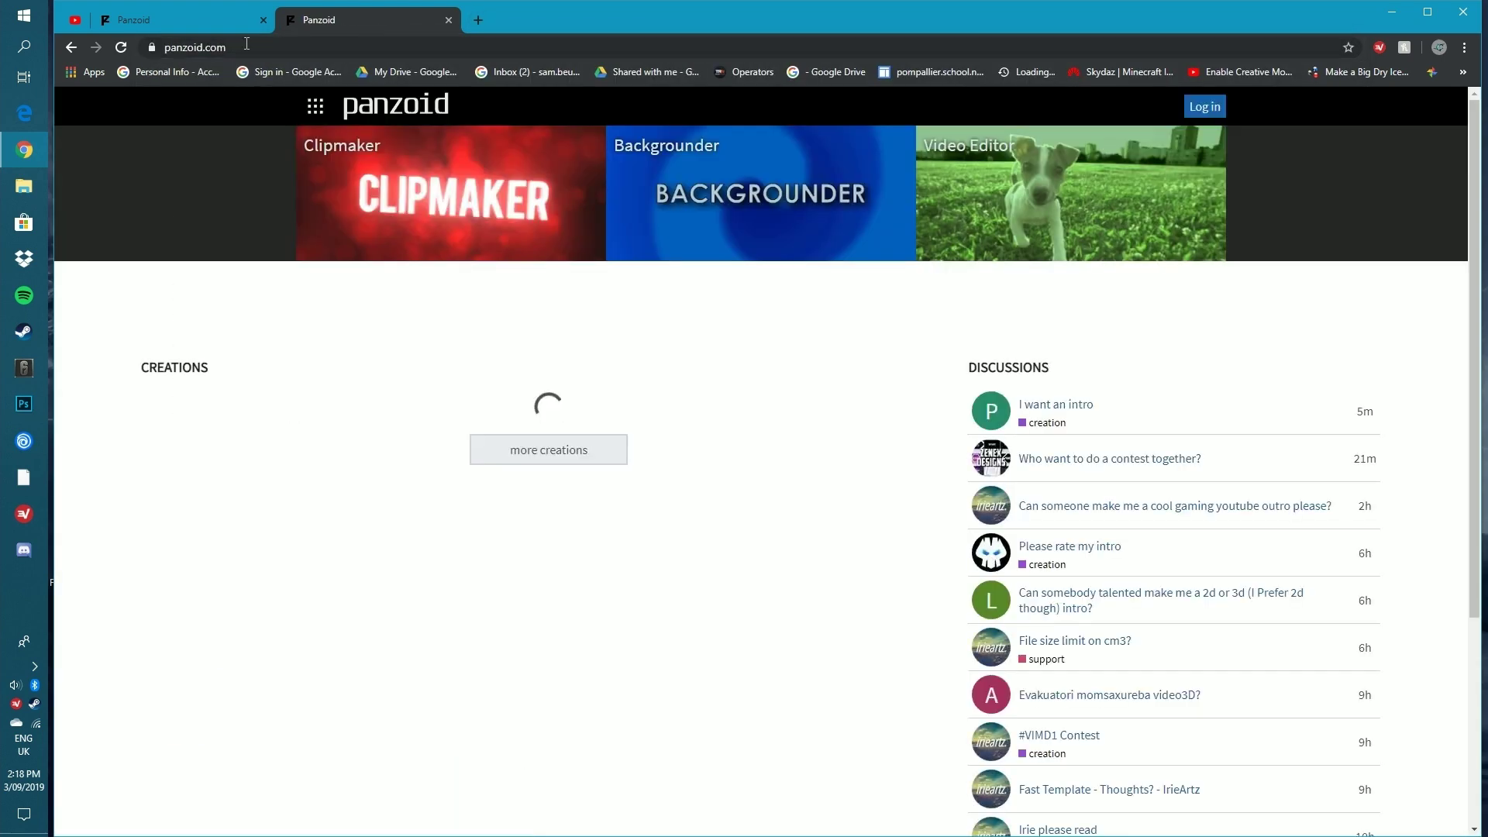
Close the duplicate Panzoid tab and go to the full 'more creations' list.
click(263, 21)
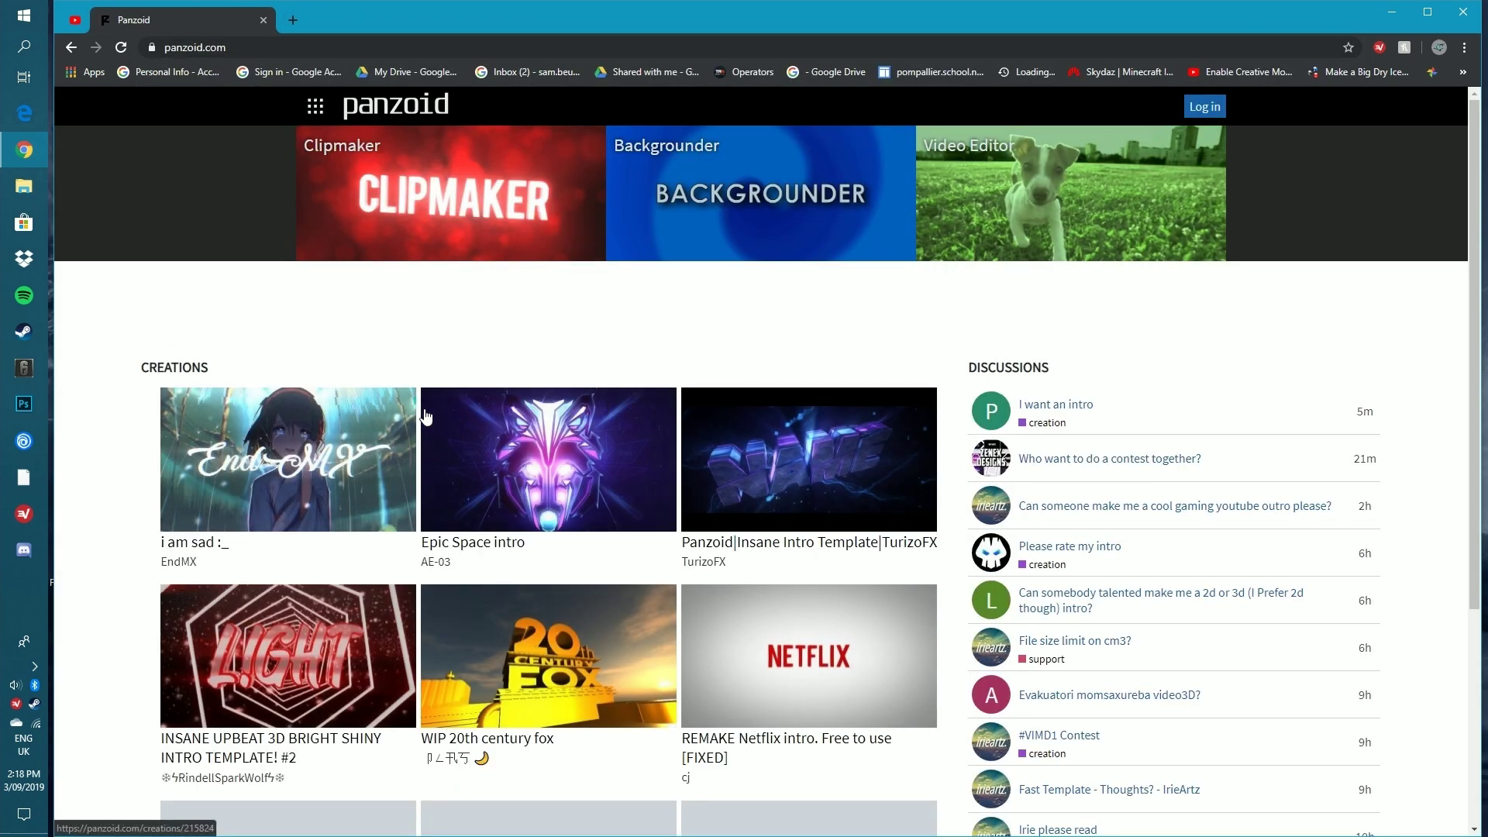
scroll(634, 461, down, 4)
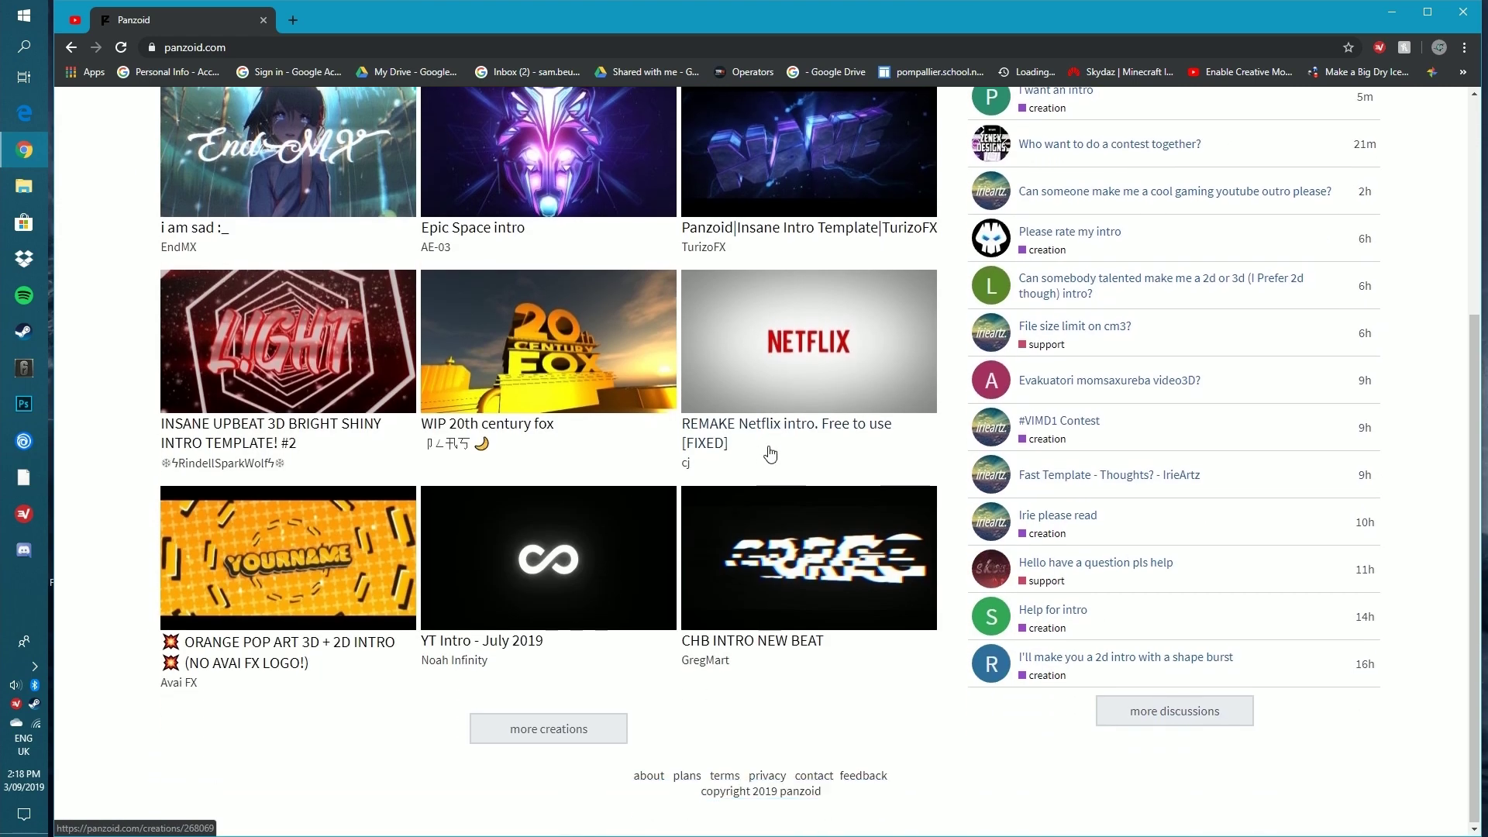
click(576, 729)
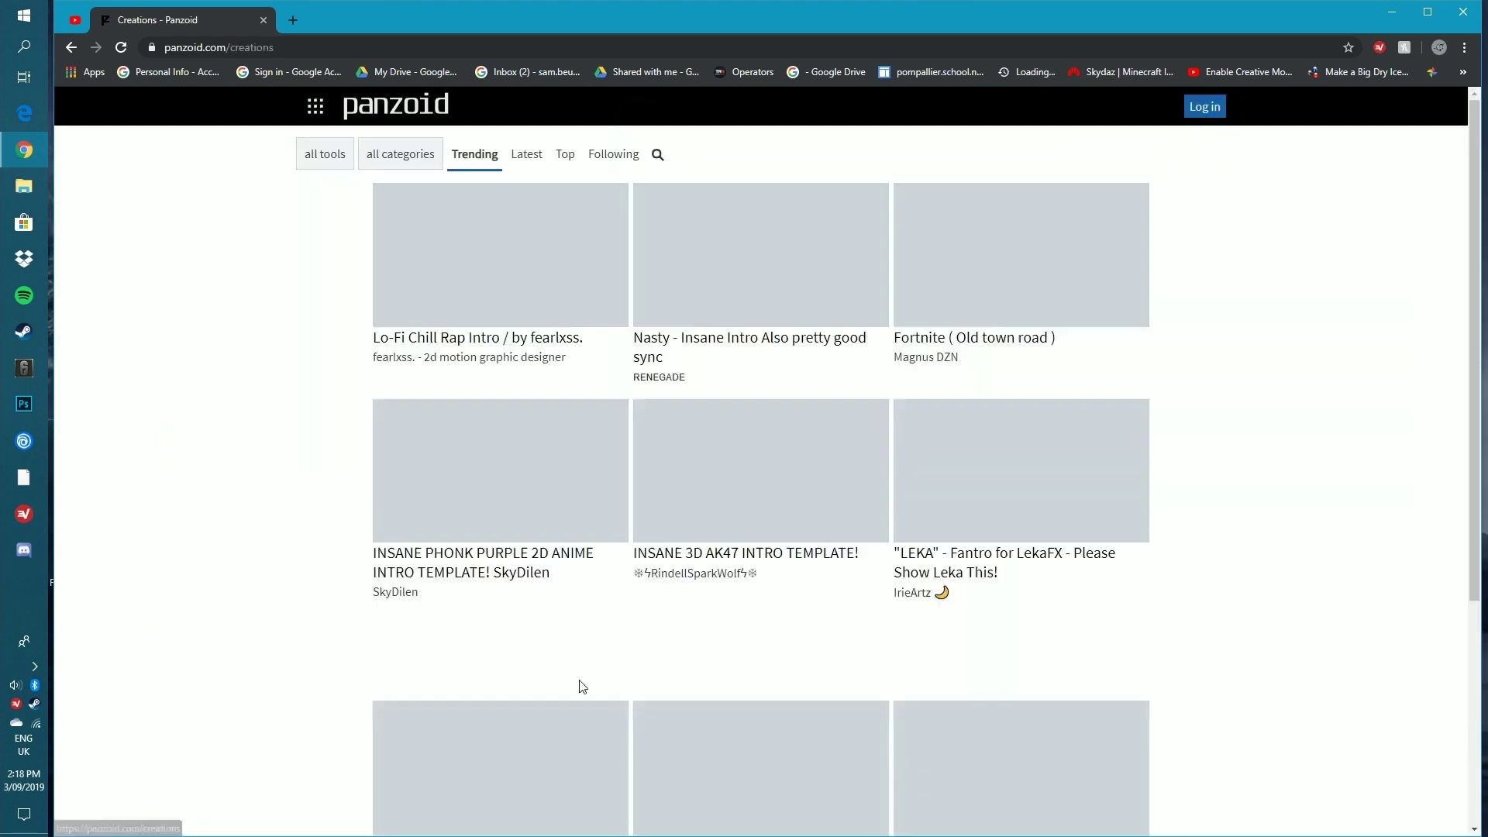
Scroll the Creations gallery and open the '[PZ] INTRO 3D MULTICOLOR TEMPLATE' page.
scroll(663, 574, down, 4)
scroll(663, 564, down, 20)
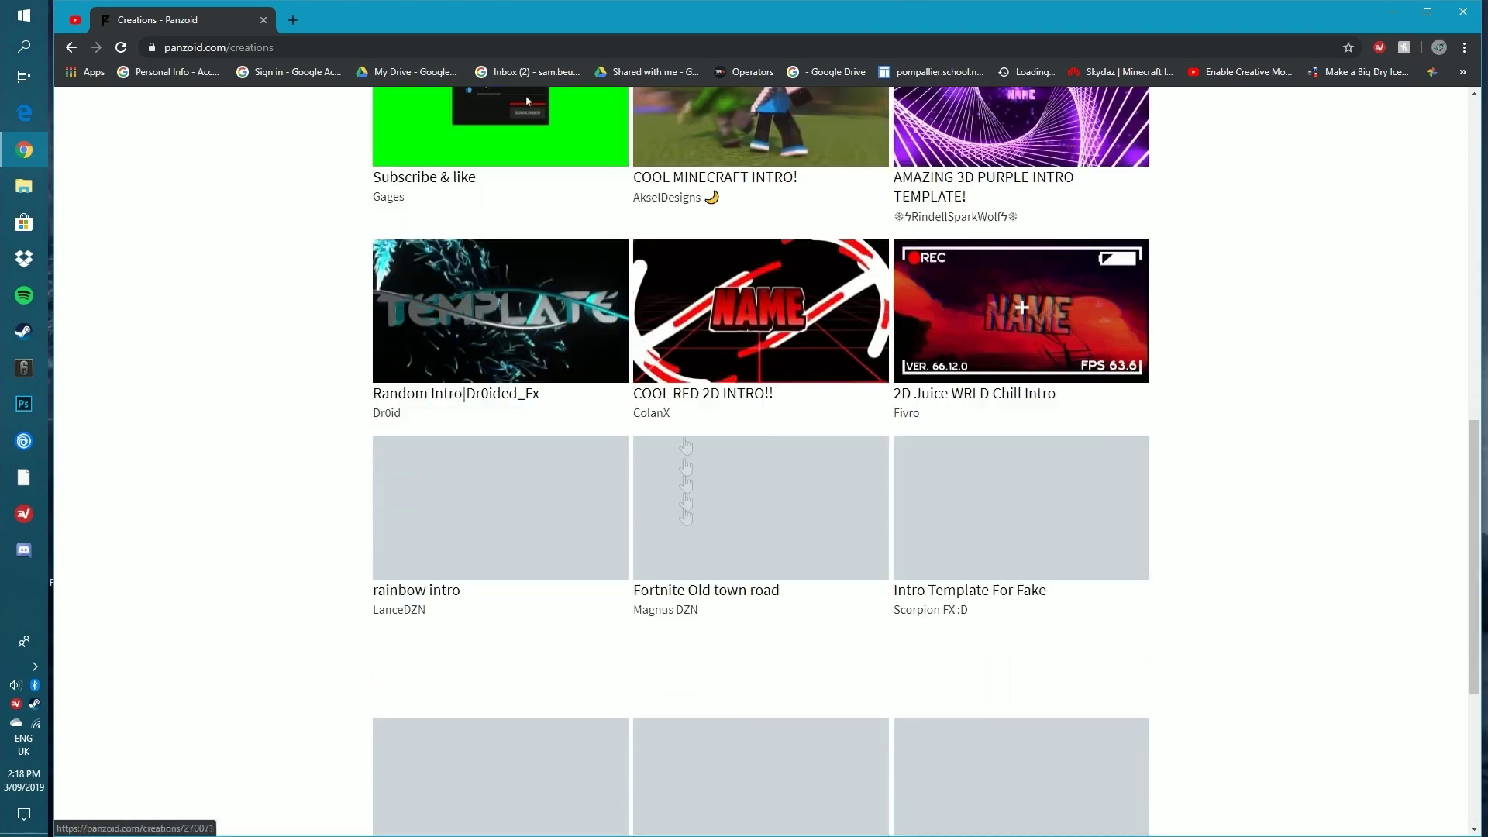
scroll(772, 434, down, 20)
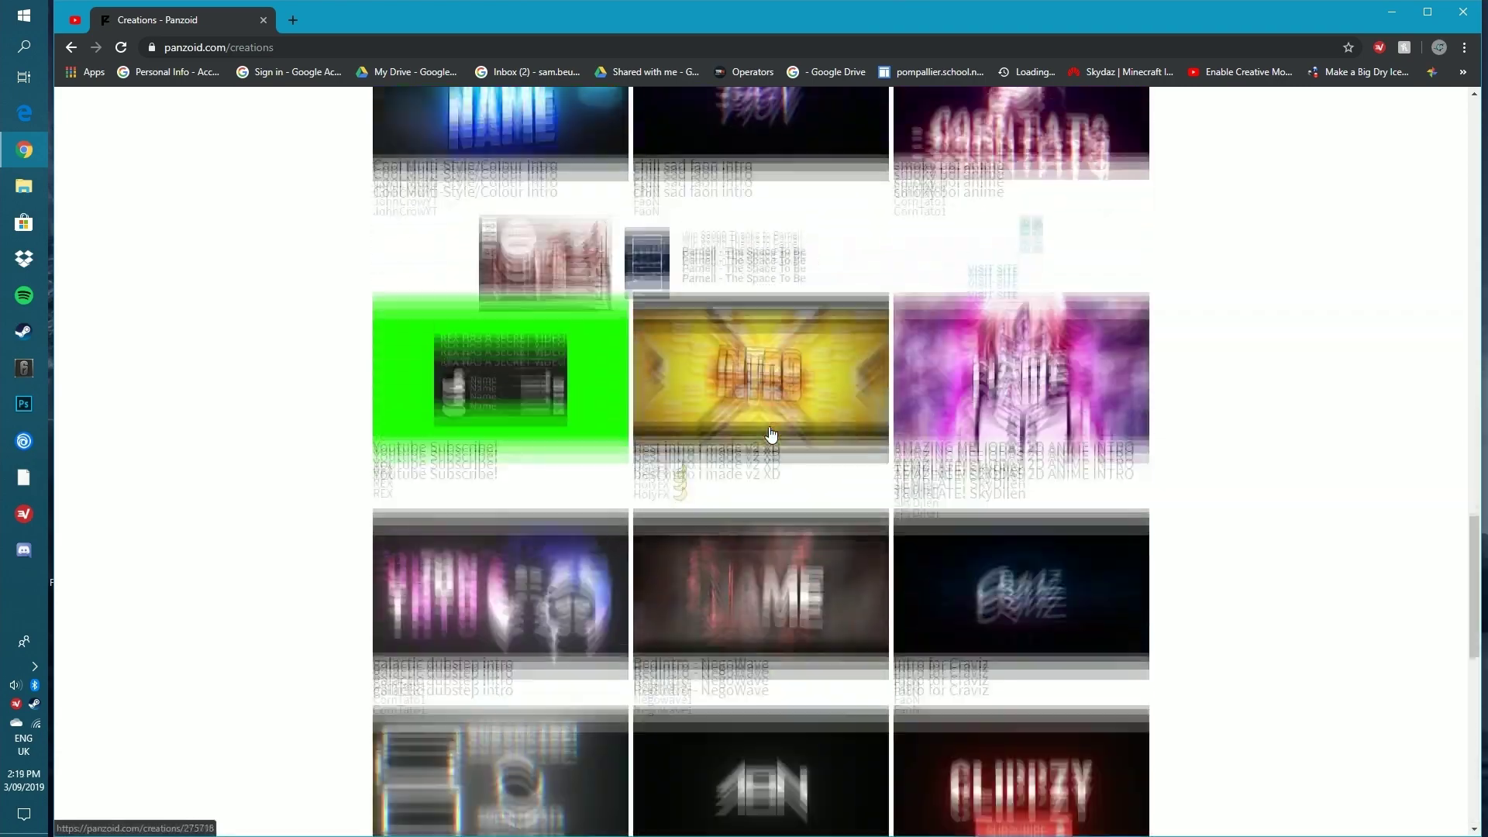
scroll(772, 433, down, 2)
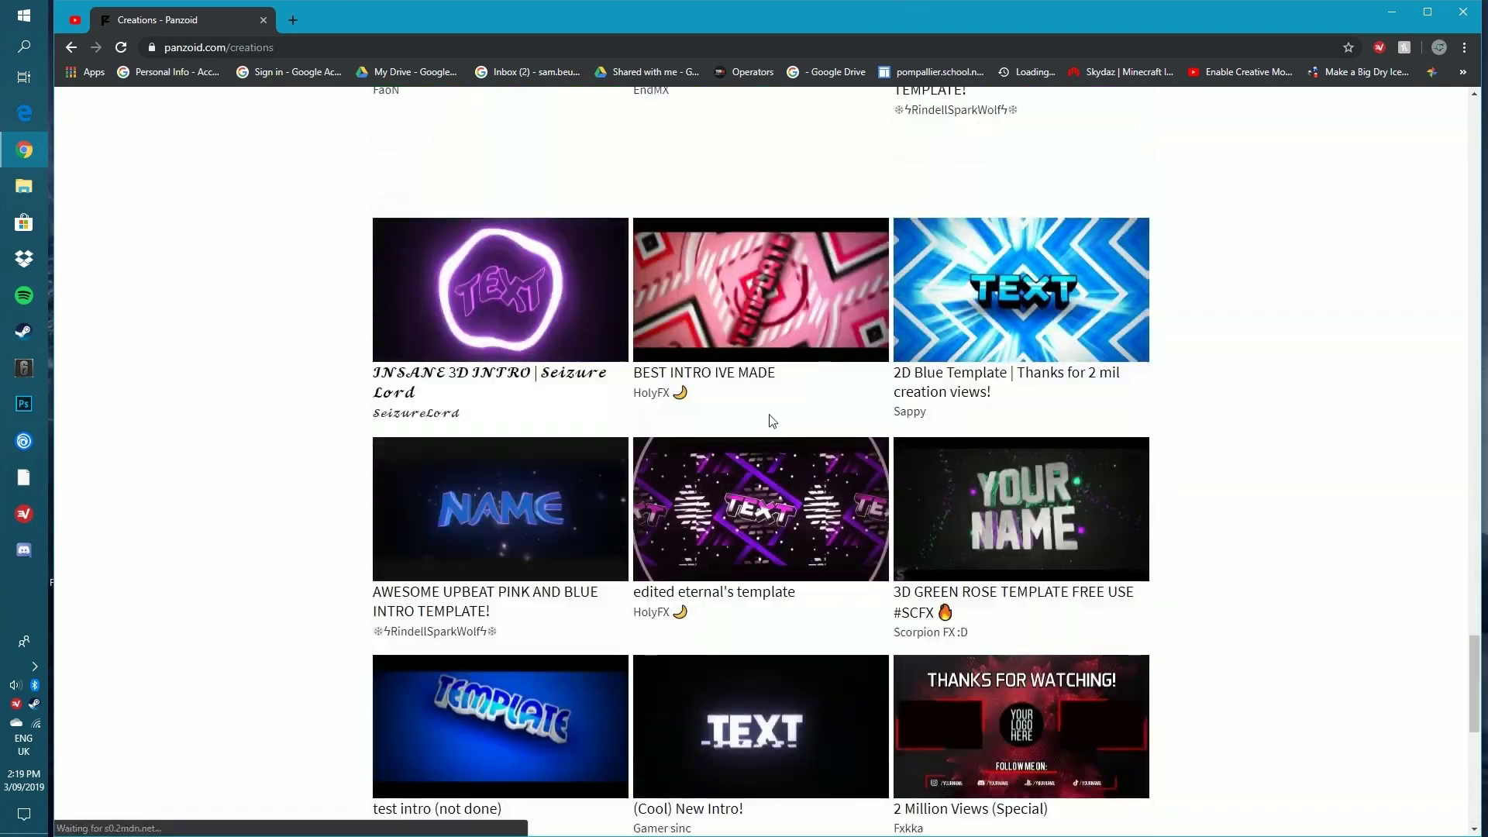
scroll(850, 458, down, 6)
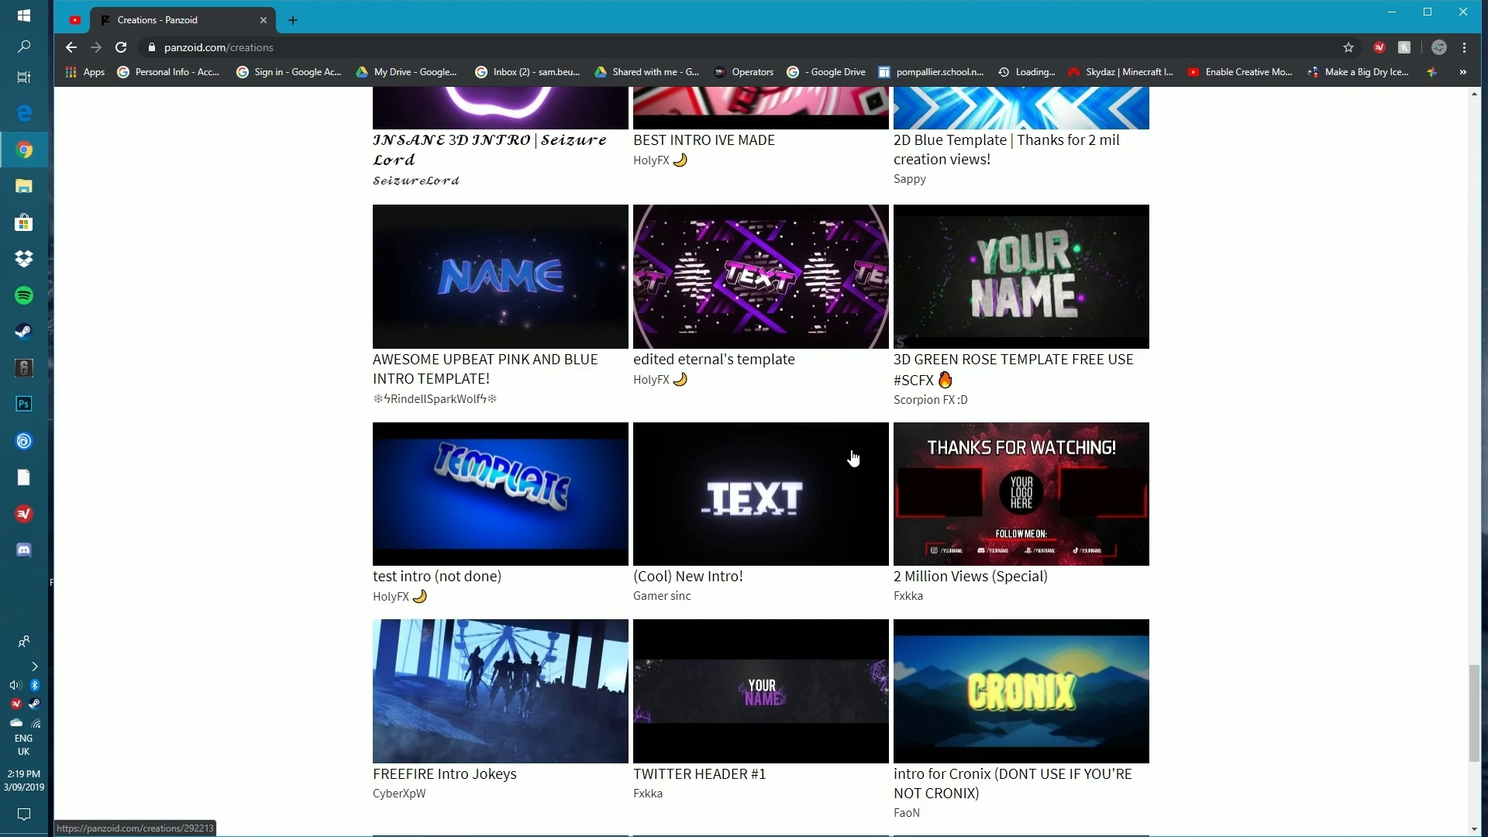
scroll(853, 458, down, 7)
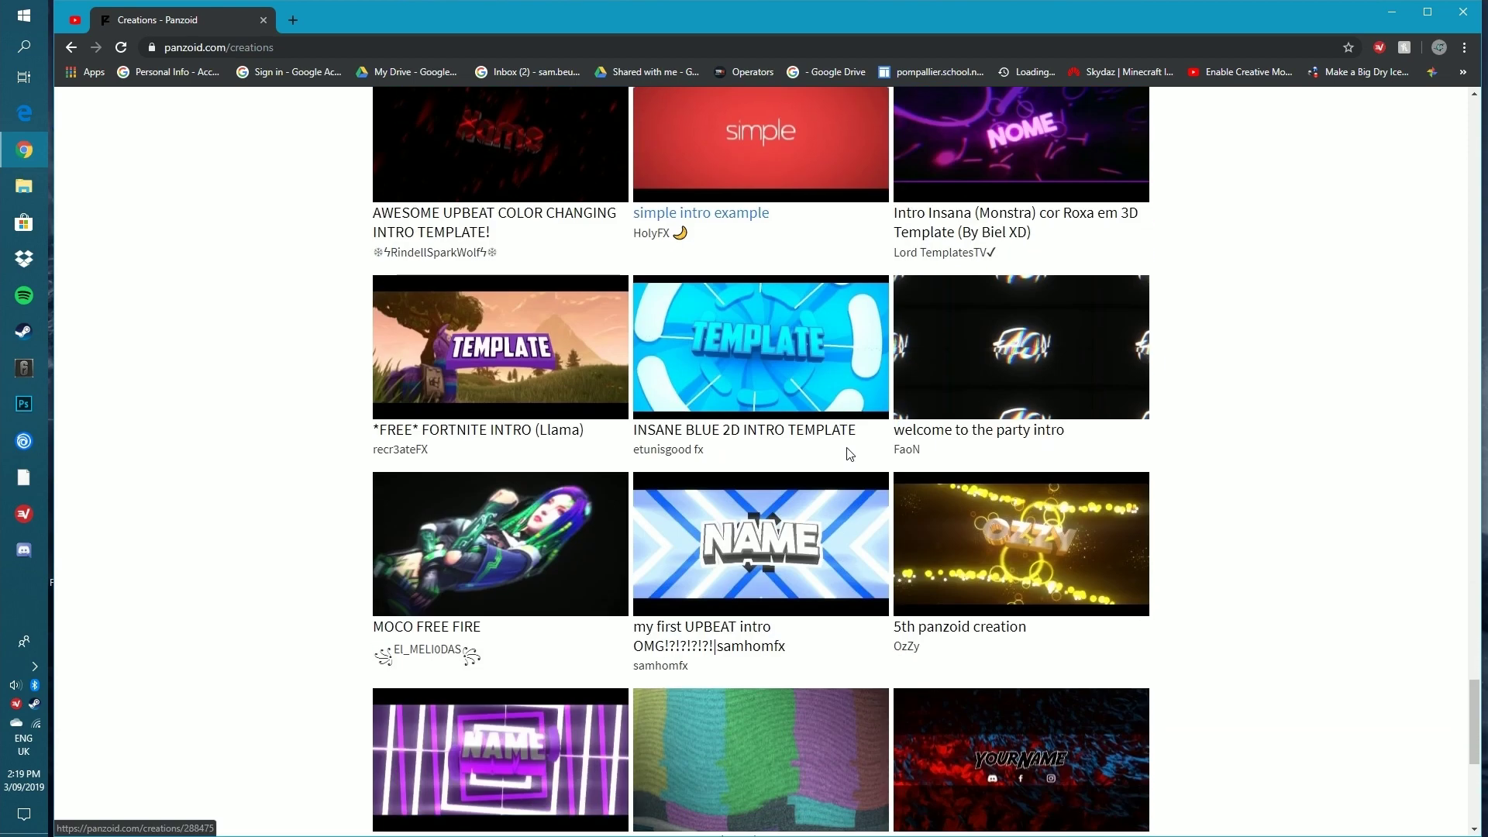
scroll(844, 451, down, 13)
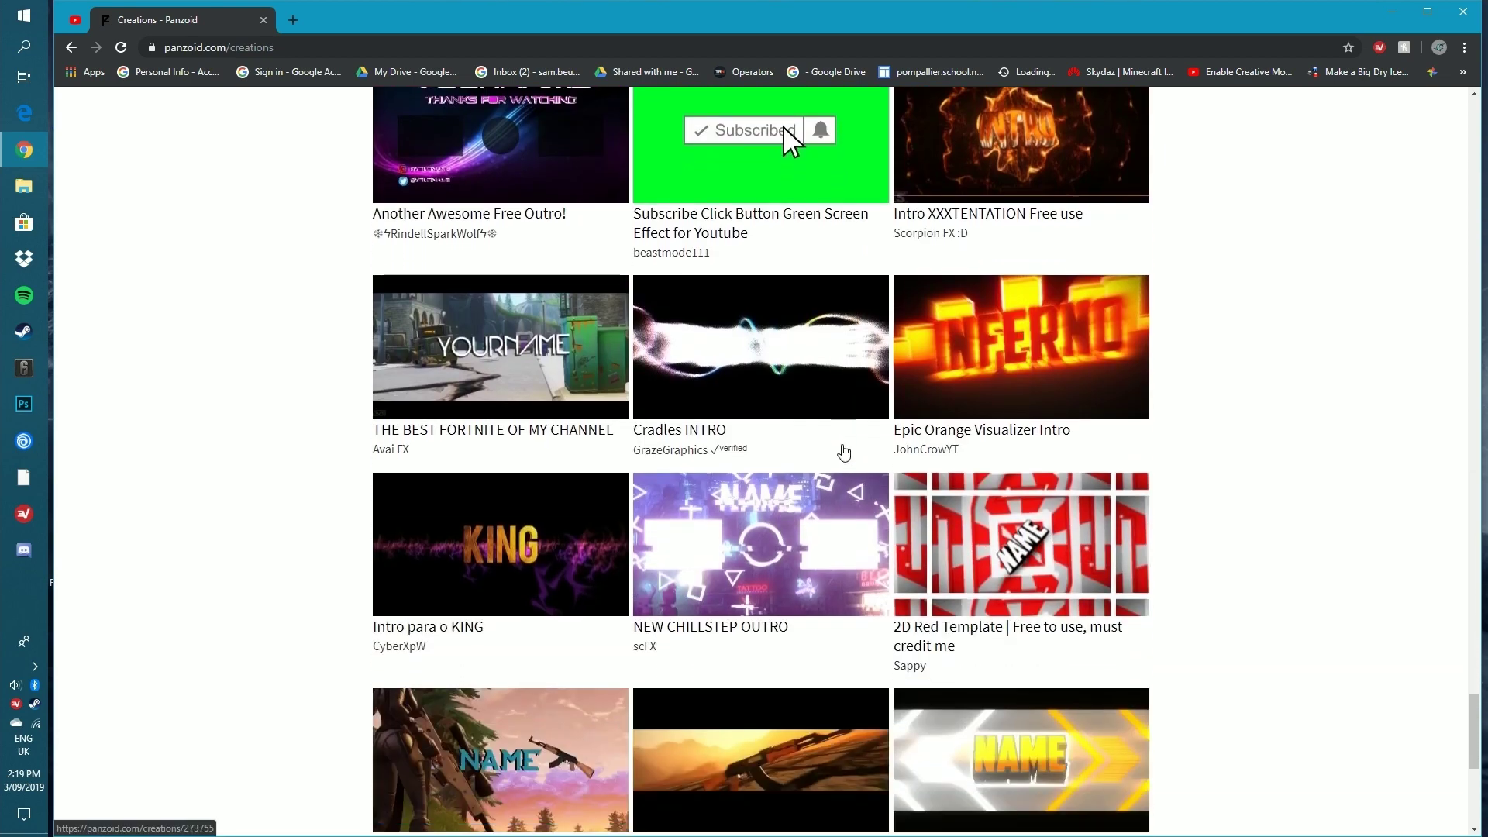
scroll(835, 448, down, 3)
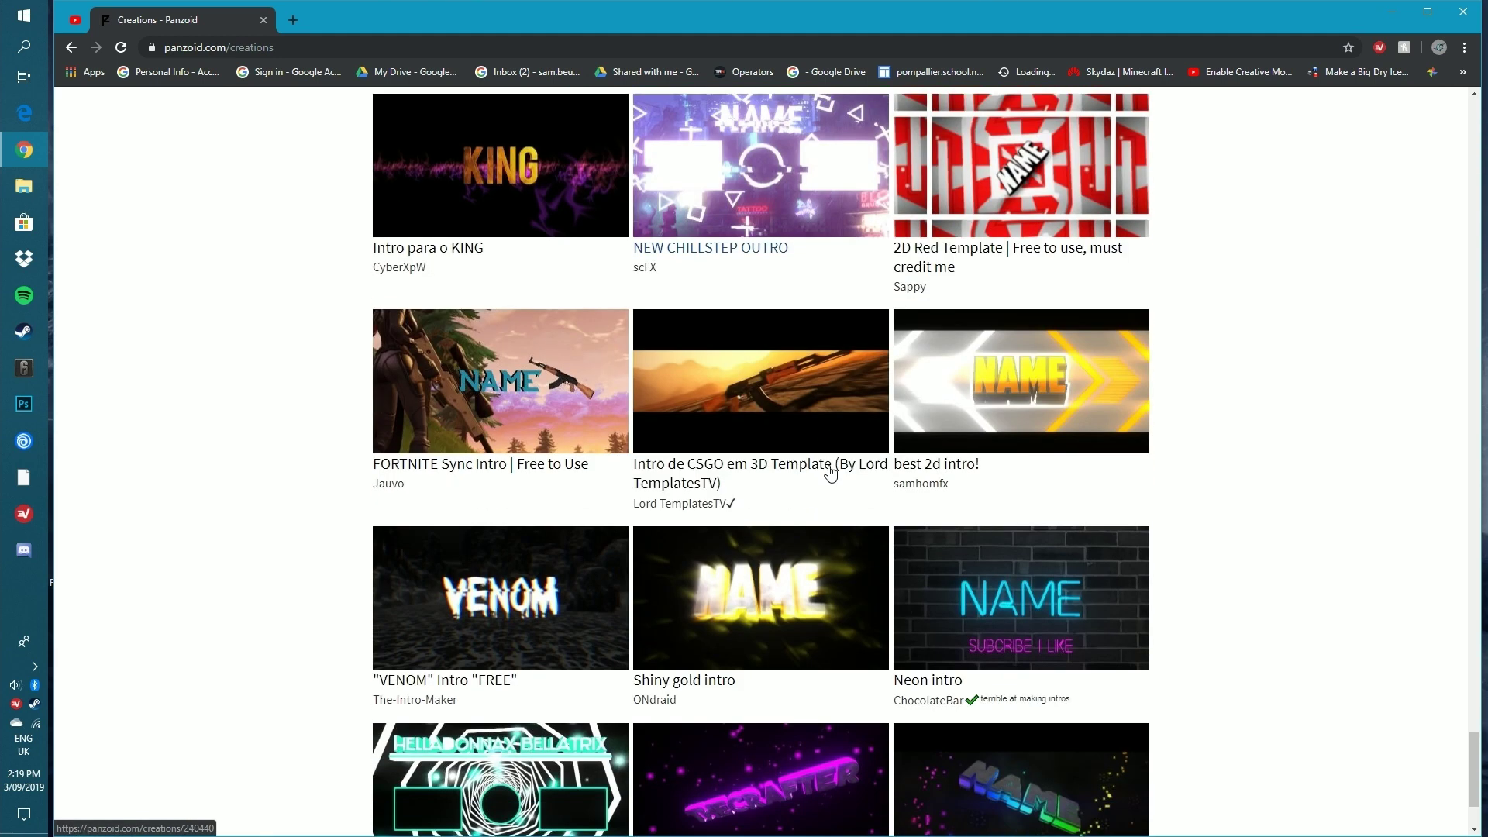
scroll(780, 580, down, 5)
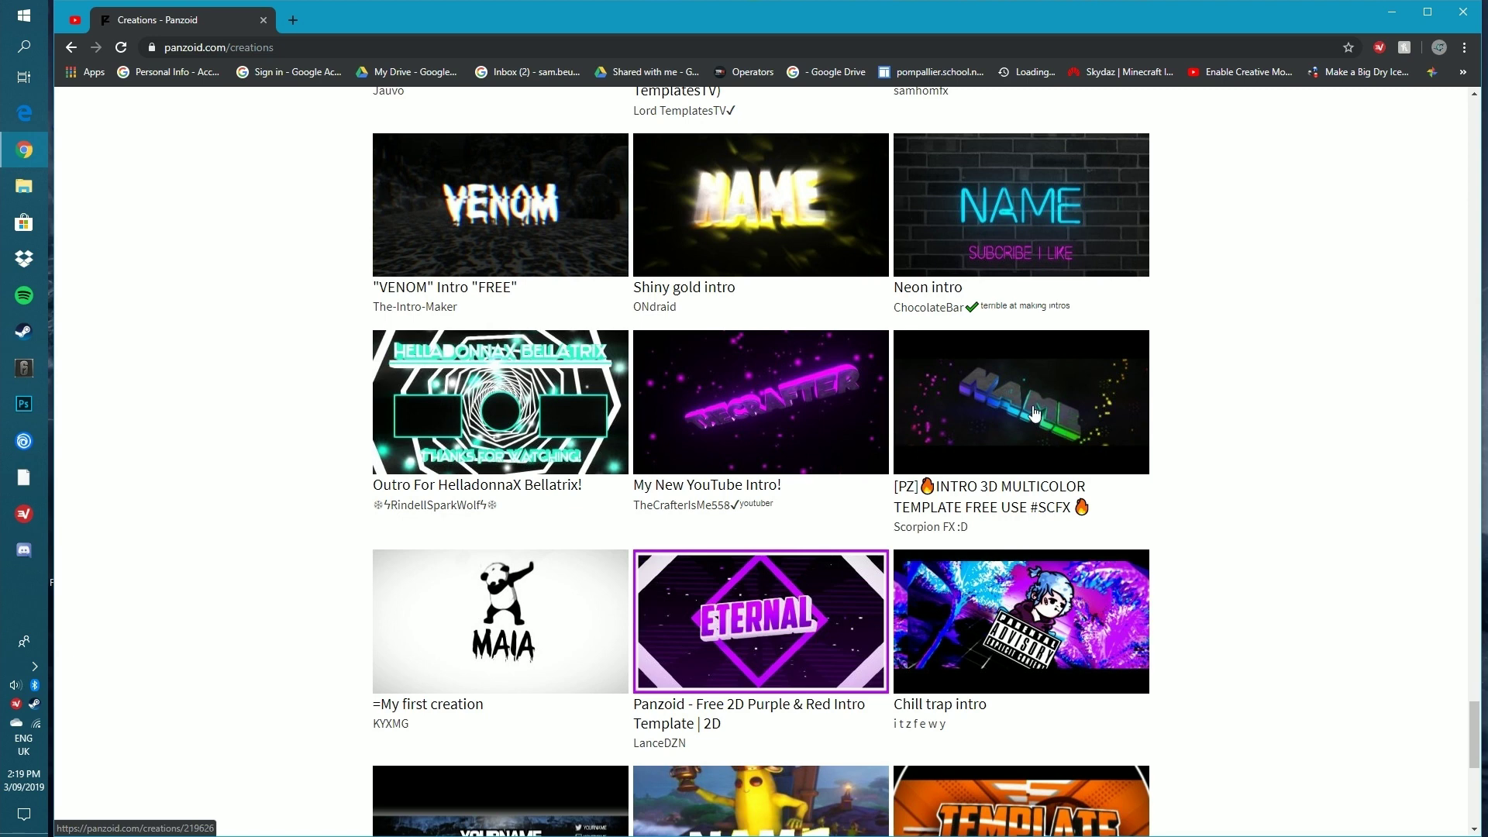
click(1036, 413)
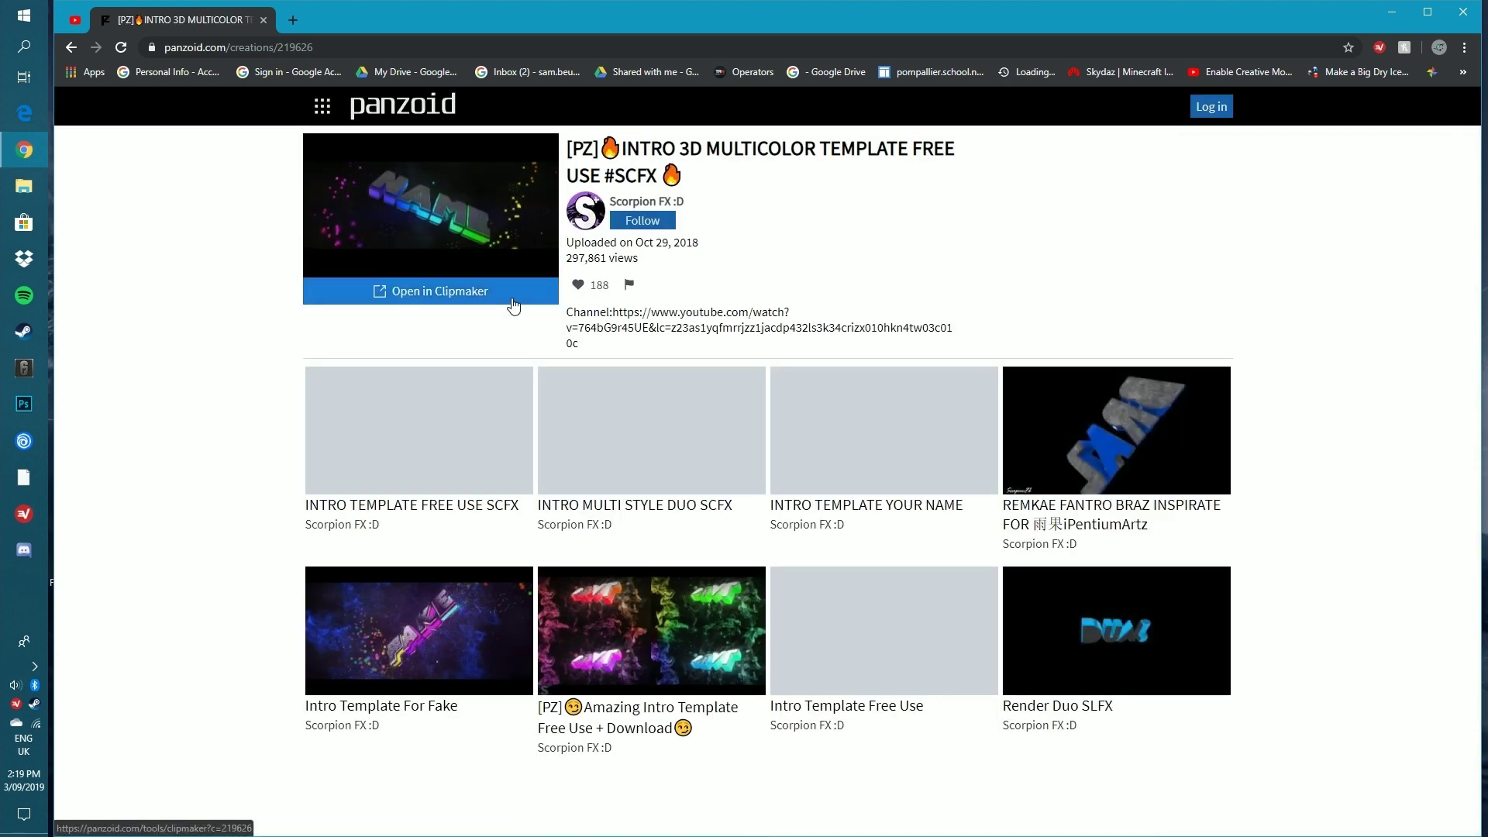
Load the INTRO 3D MULTICOLOR template in Clipmaker and show the editor's section menu.
click(510, 297)
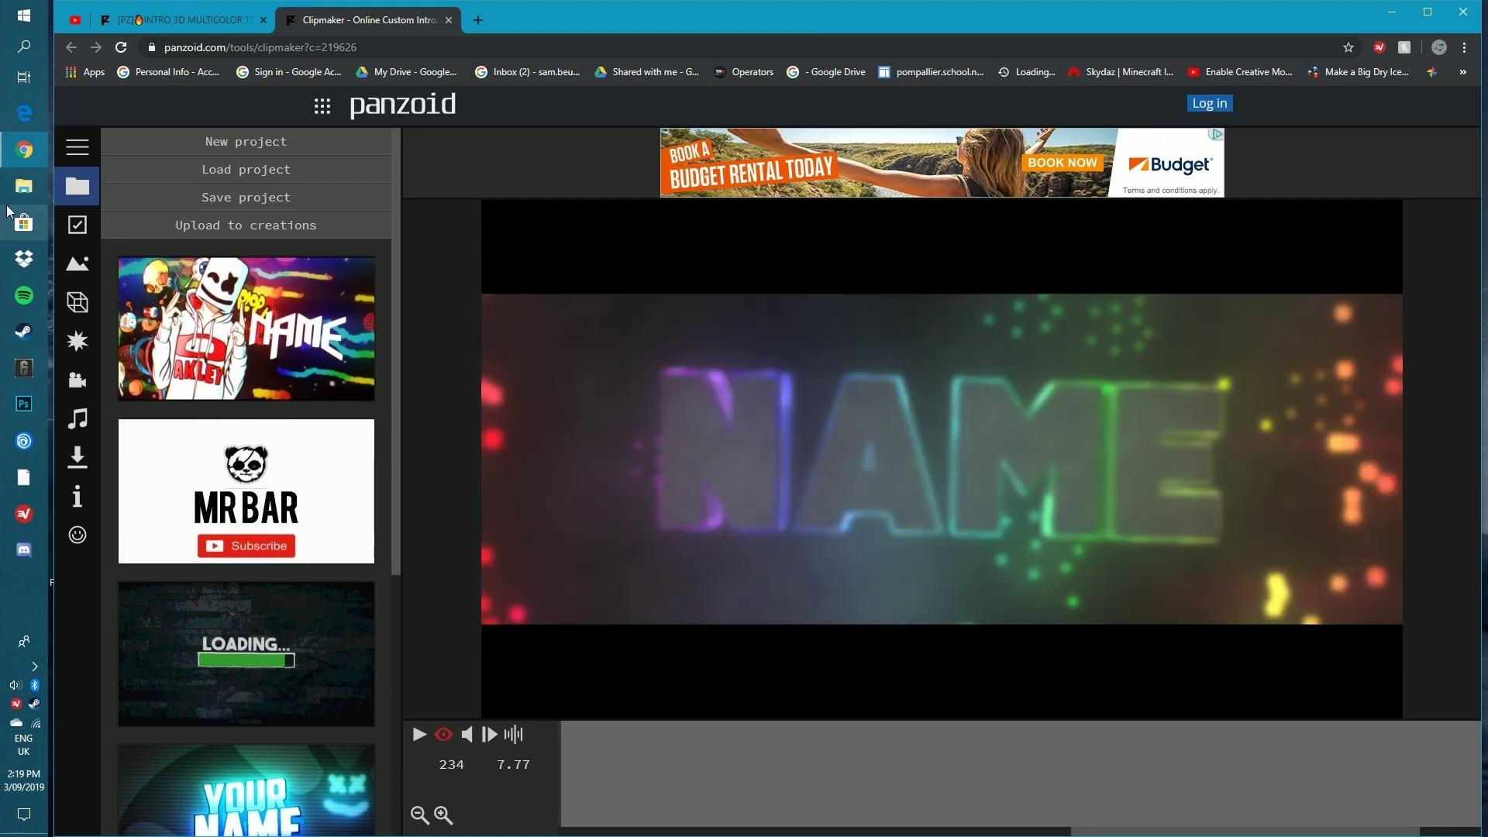
click(77, 158)
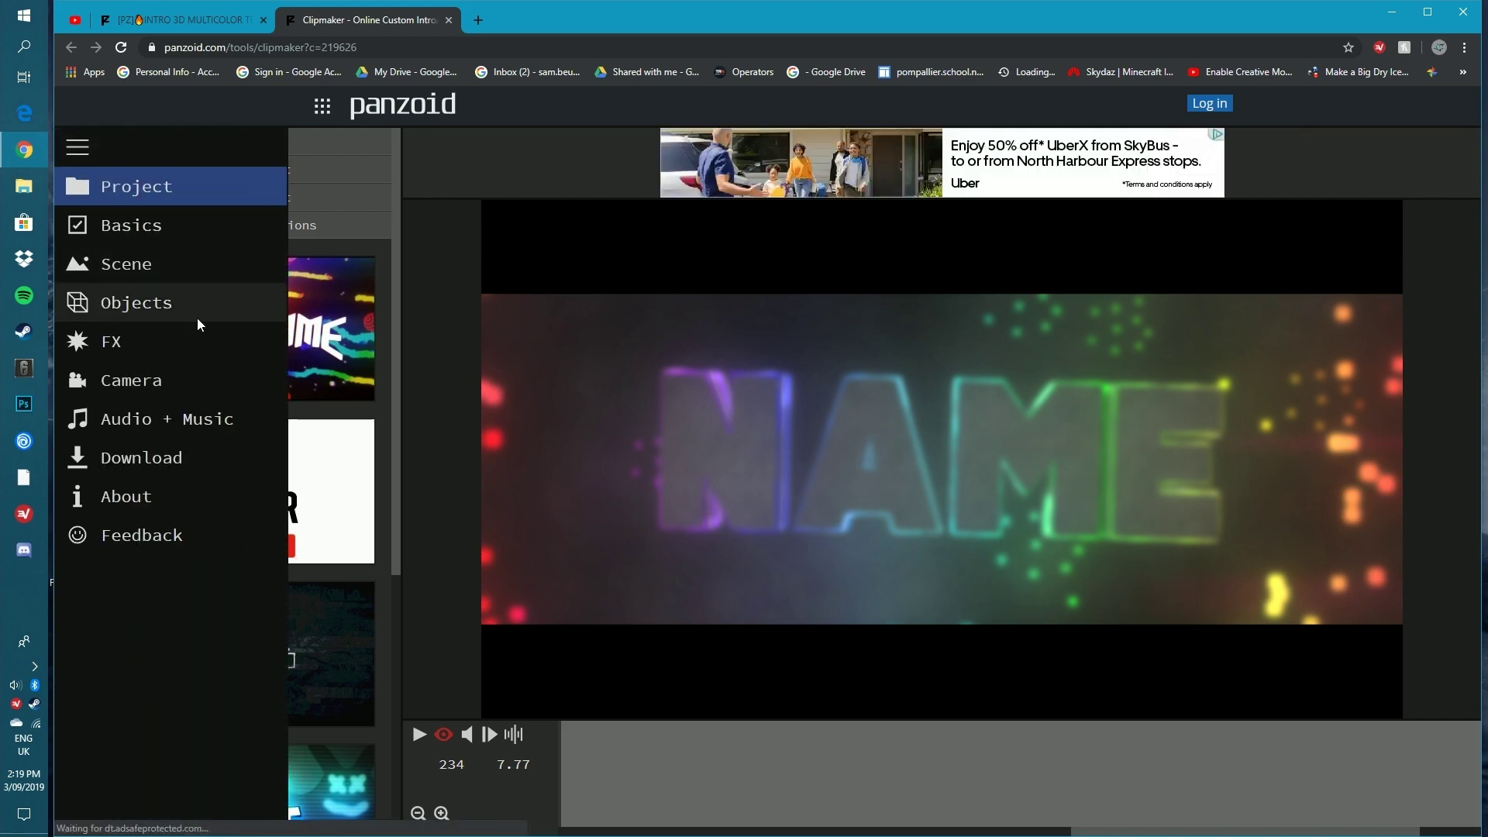
click(181, 296)
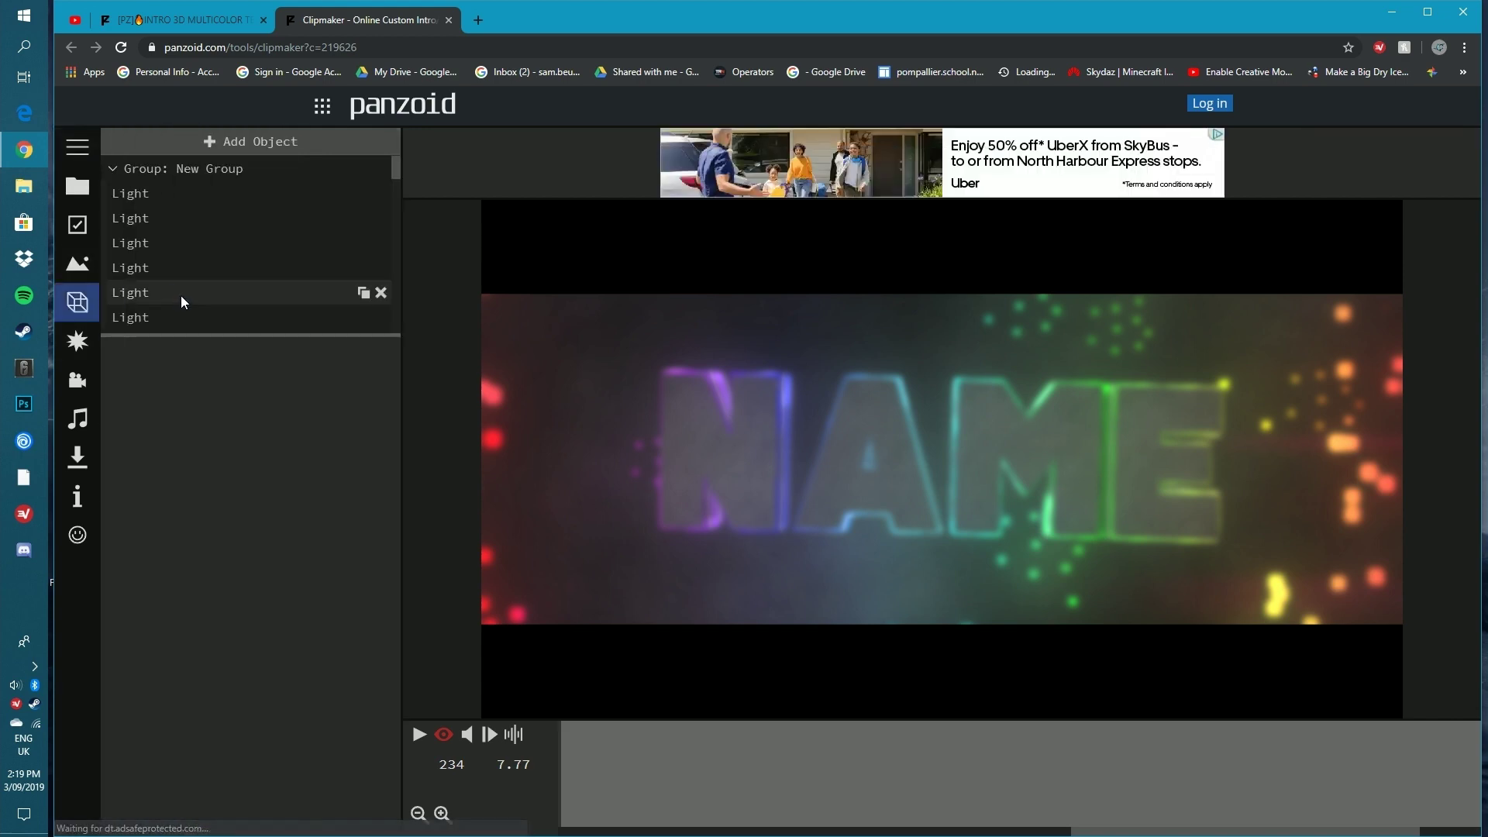
scroll(194, 246, down, 5)
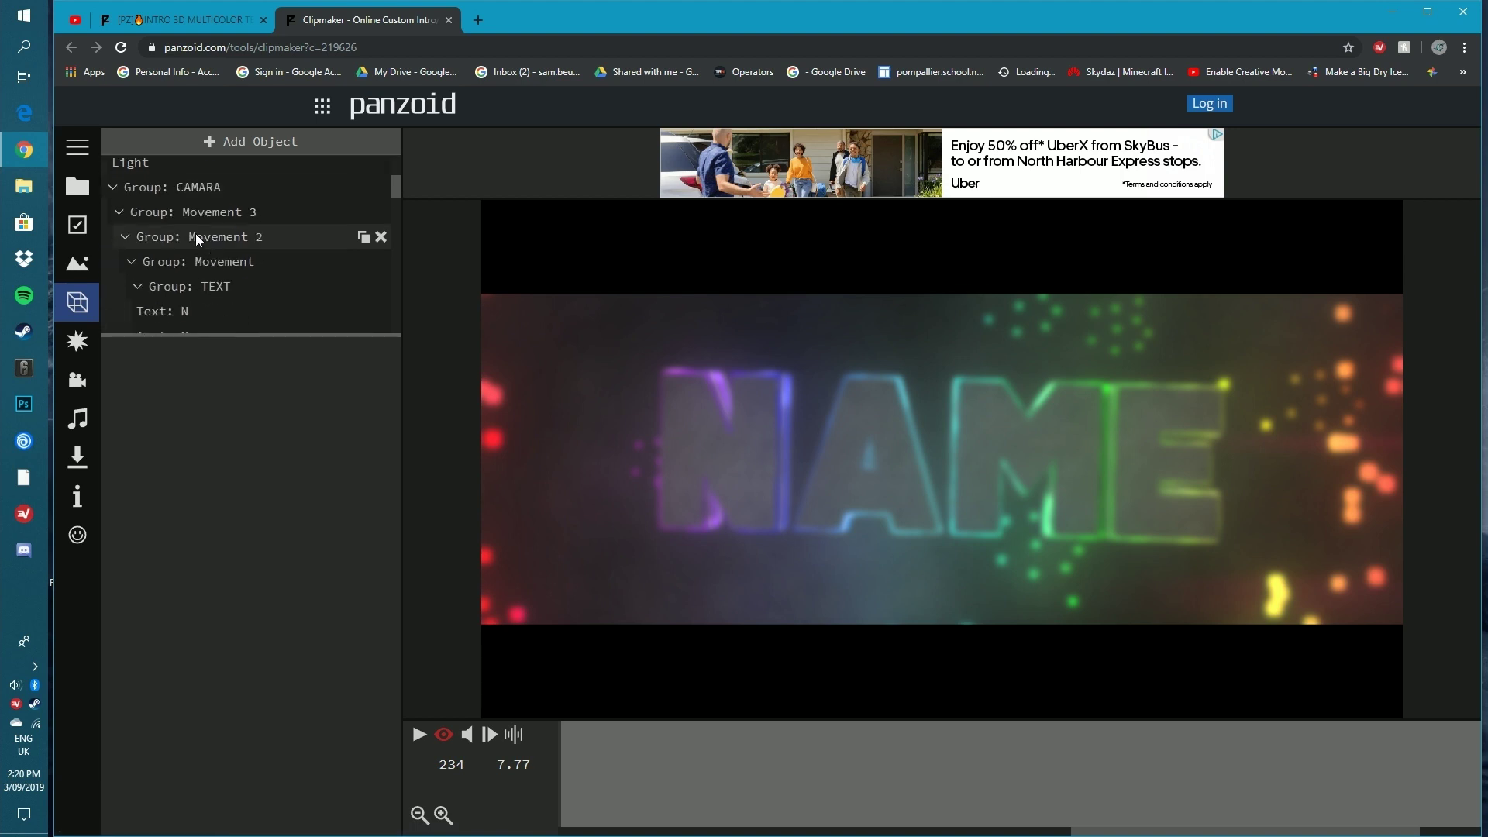
scroll(216, 258, up, 2)
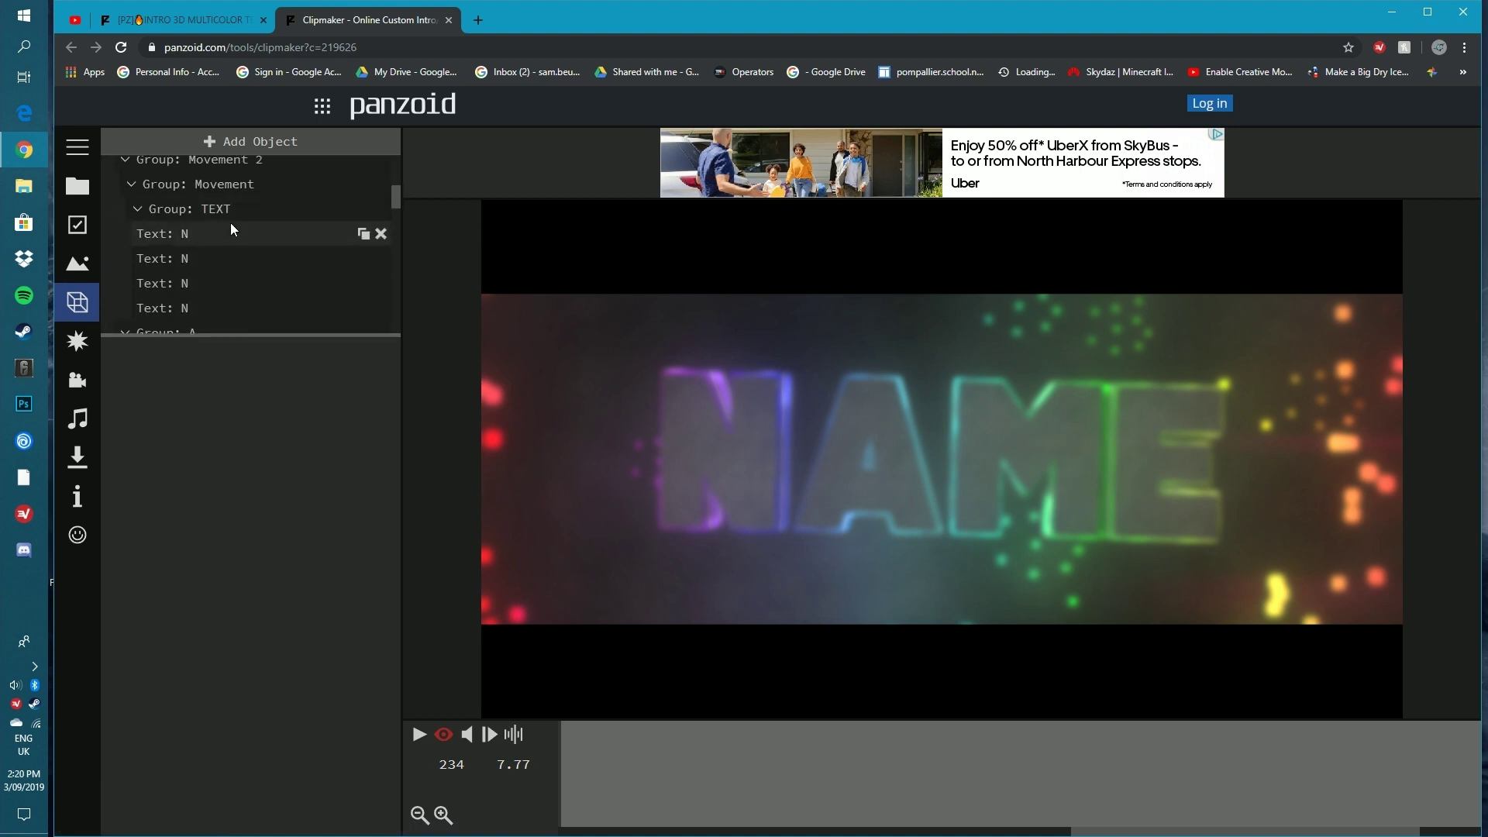
scroll(217, 233, down, 2)
scroll(202, 220, up, 2)
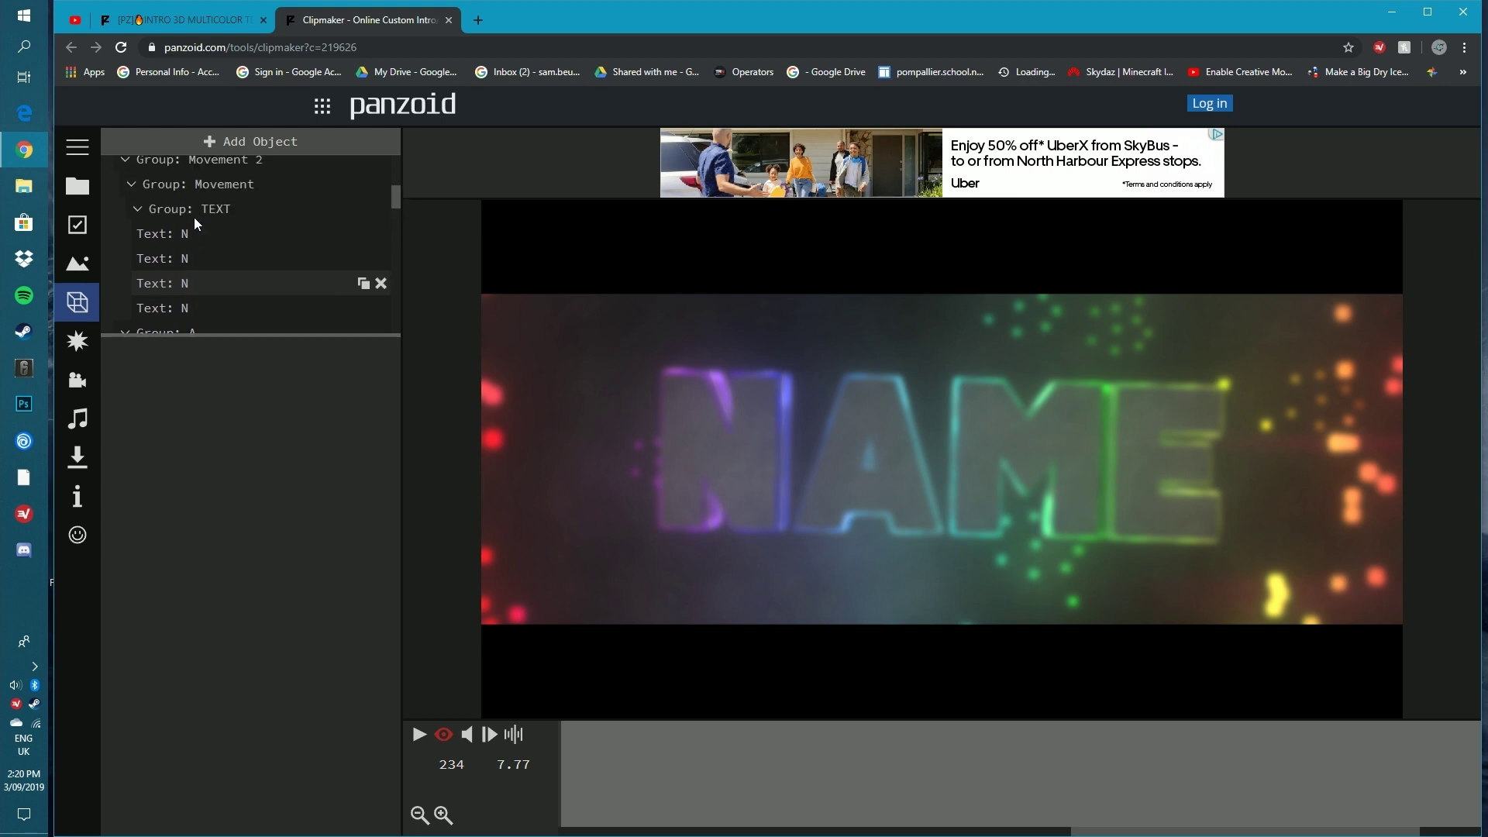
scroll(189, 241, down, 2)
scroll(189, 232, up, 2)
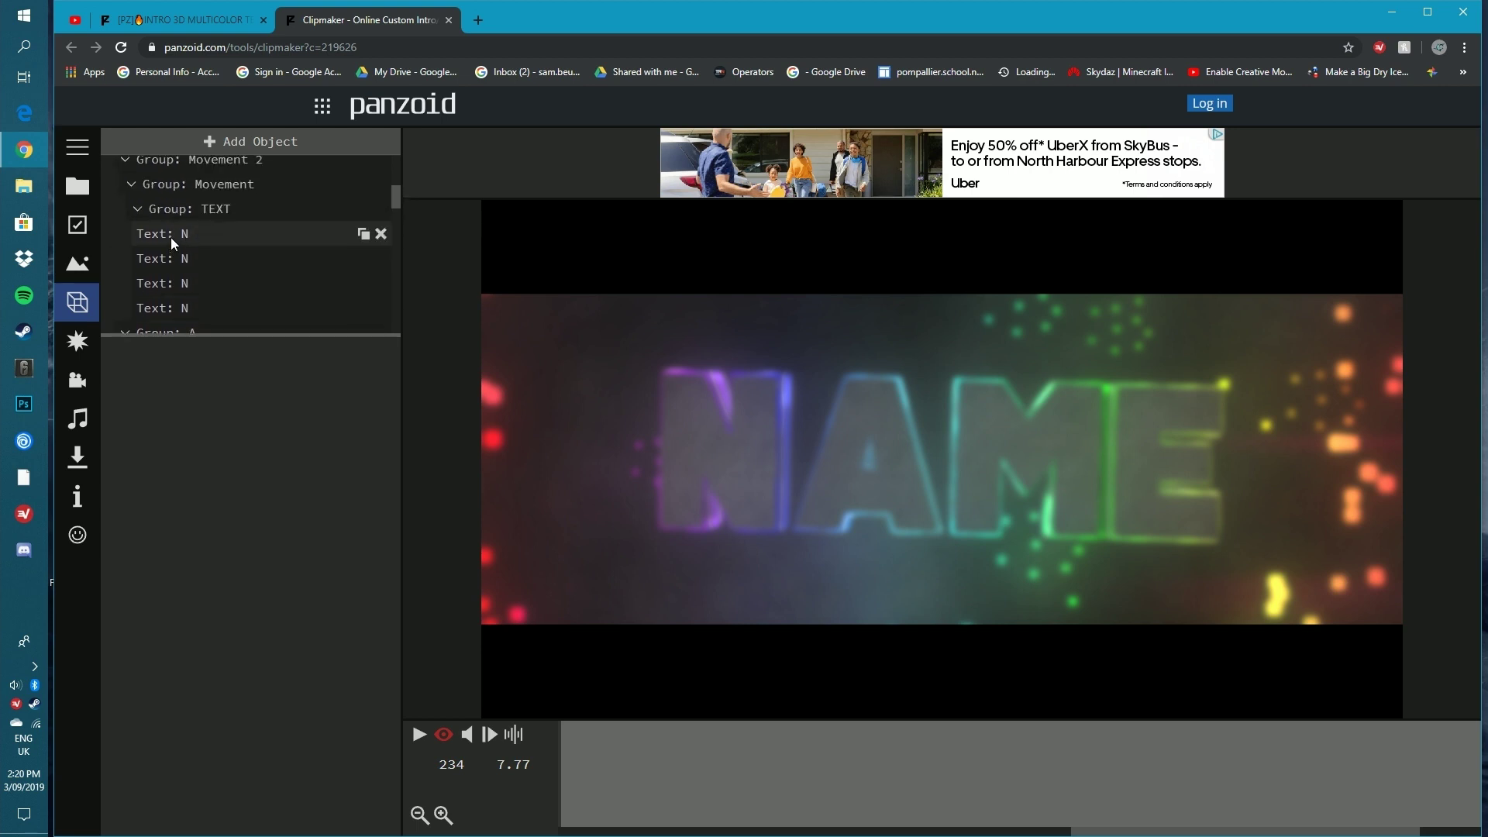
scroll(194, 235, down, 6)
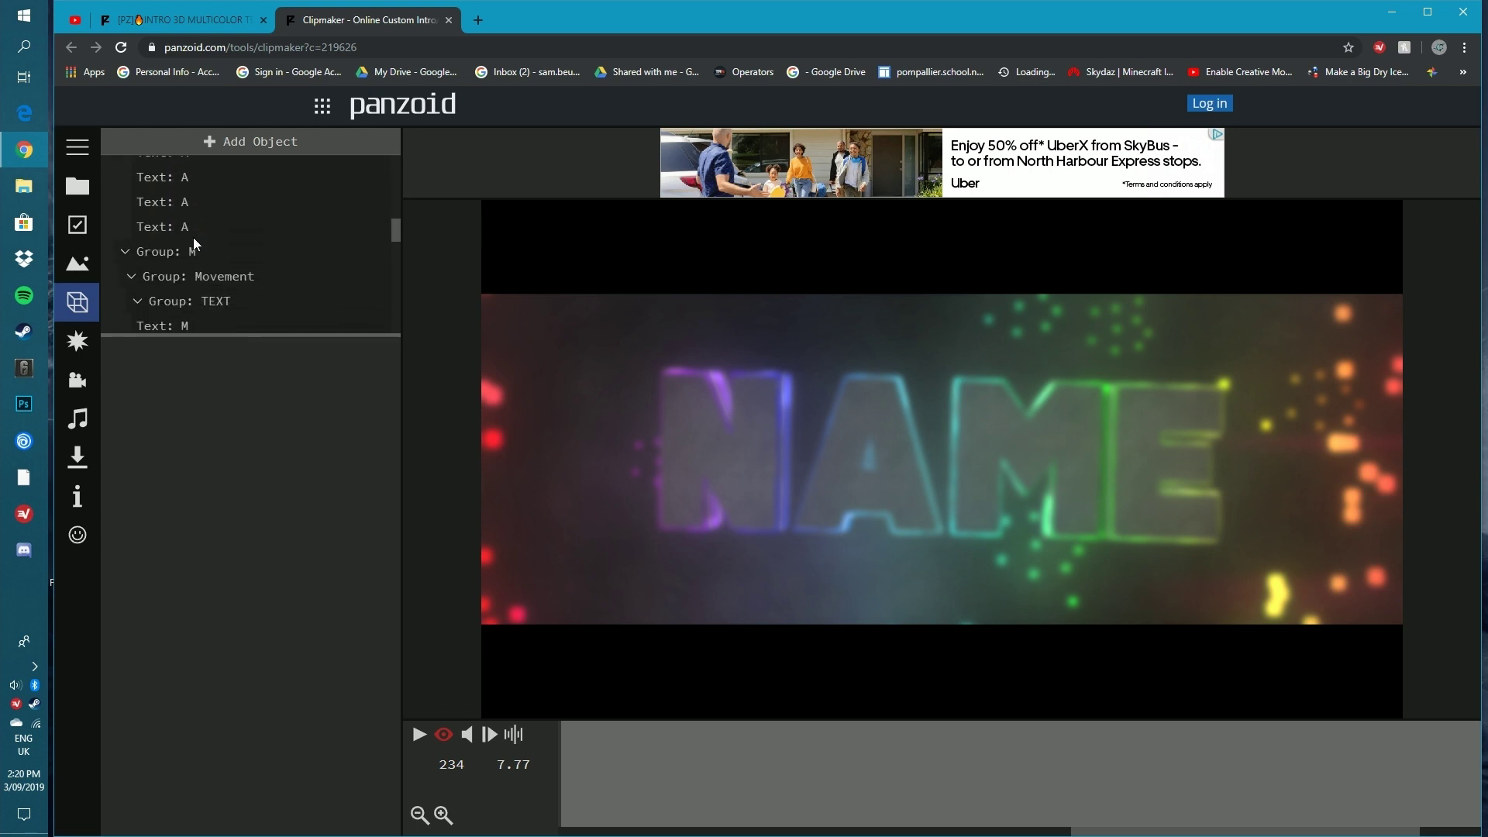
scroll(192, 239, up, 3)
scroll(194, 239, down, 3)
scroll(194, 239, up, 3)
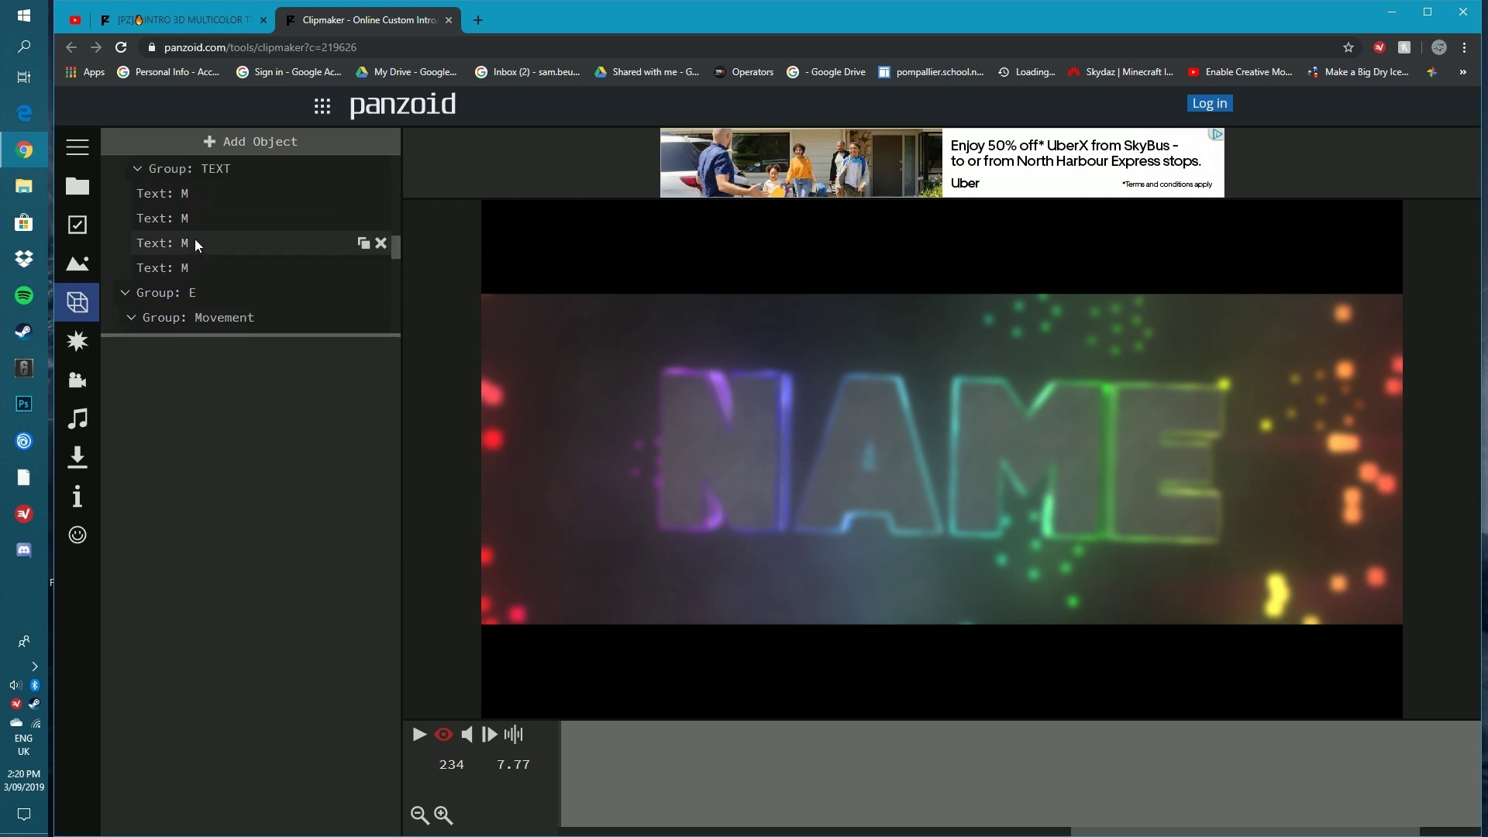
scroll(199, 253, up, 3)
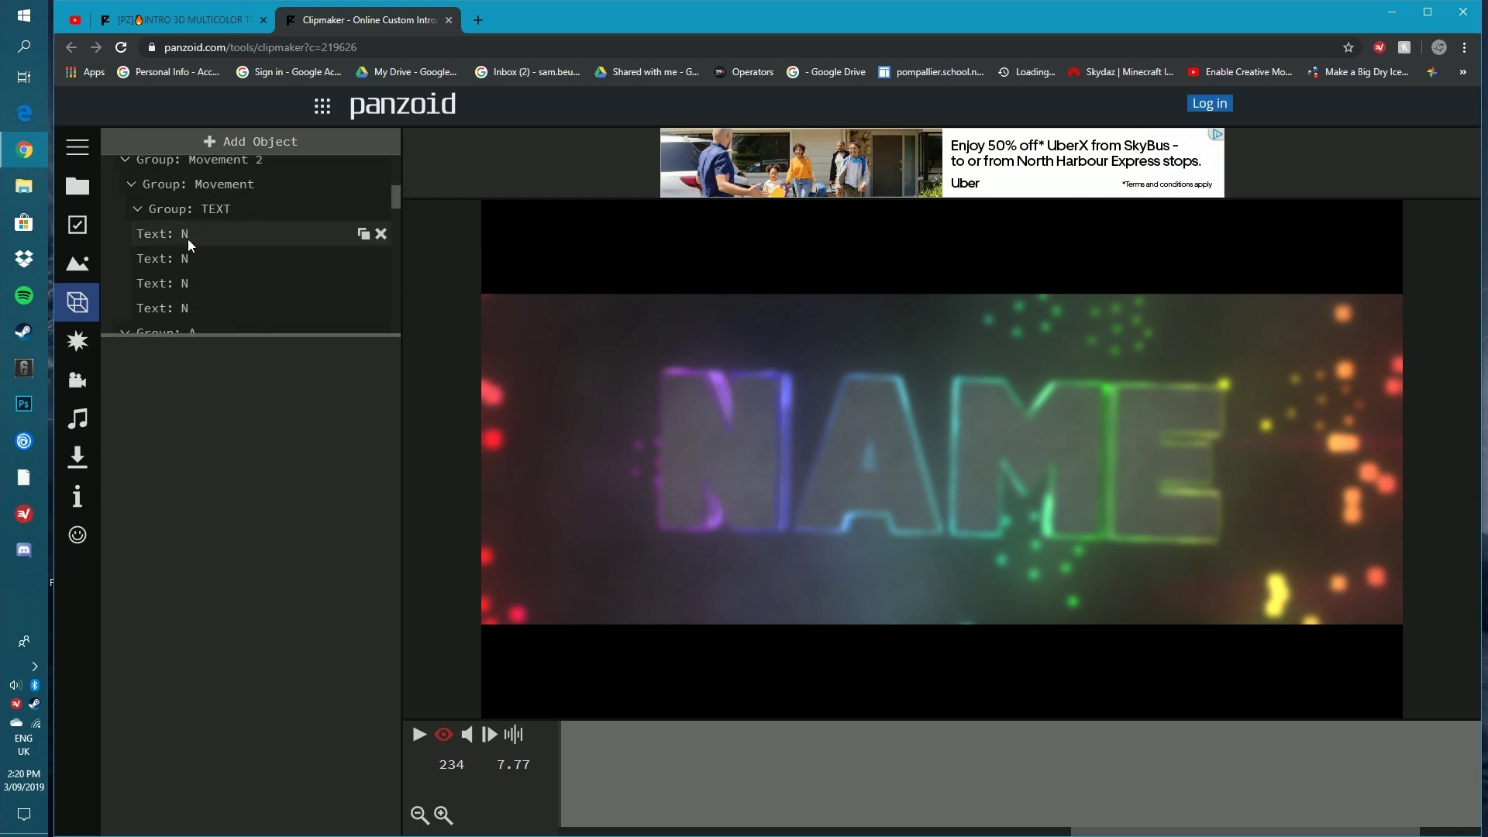
click(187, 239)
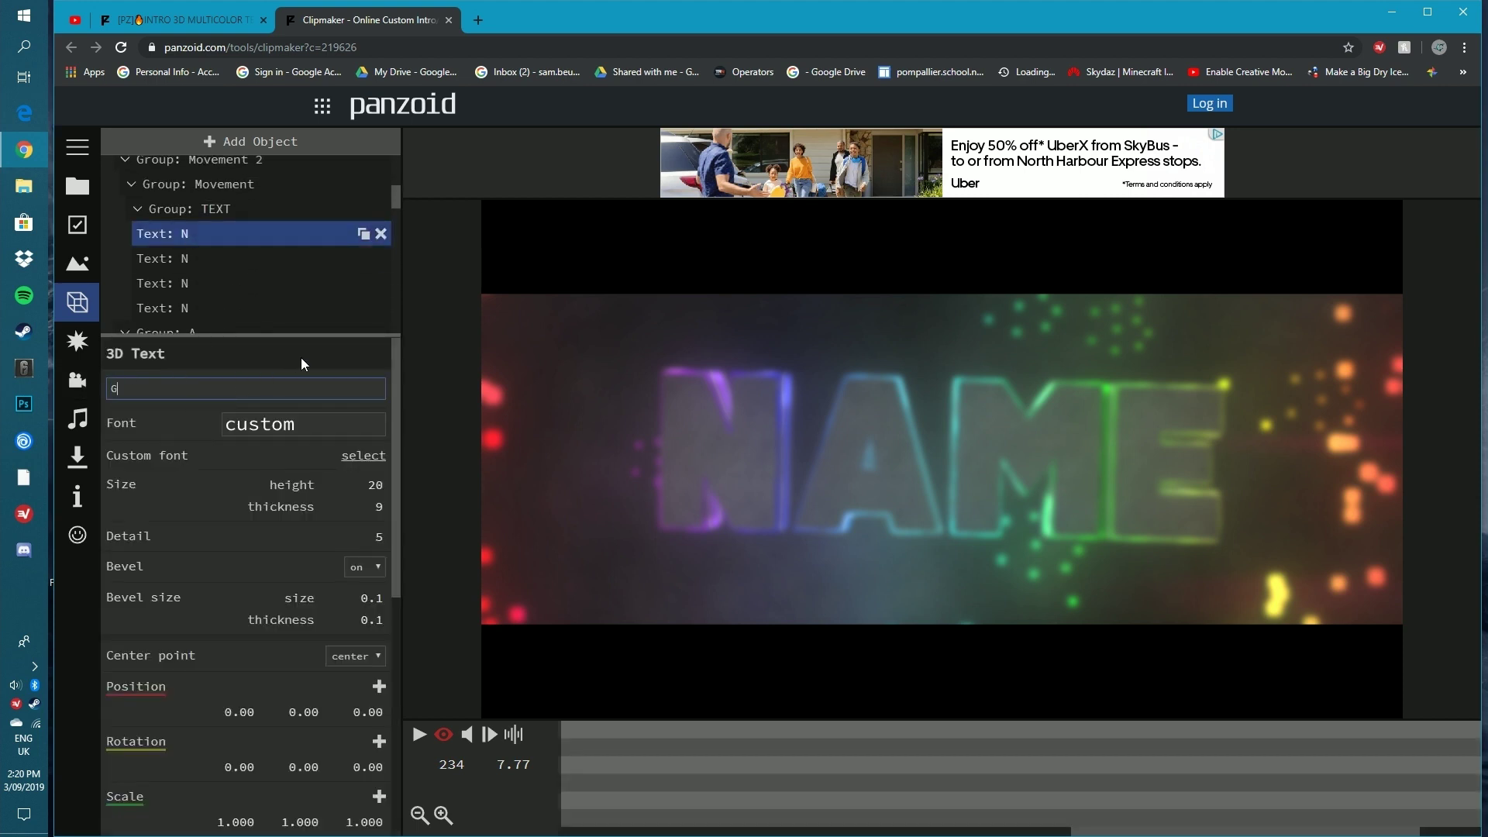
Step through the remaining Text: N layers, set the last one's letter to G, then rewind the preview.
click(198, 261)
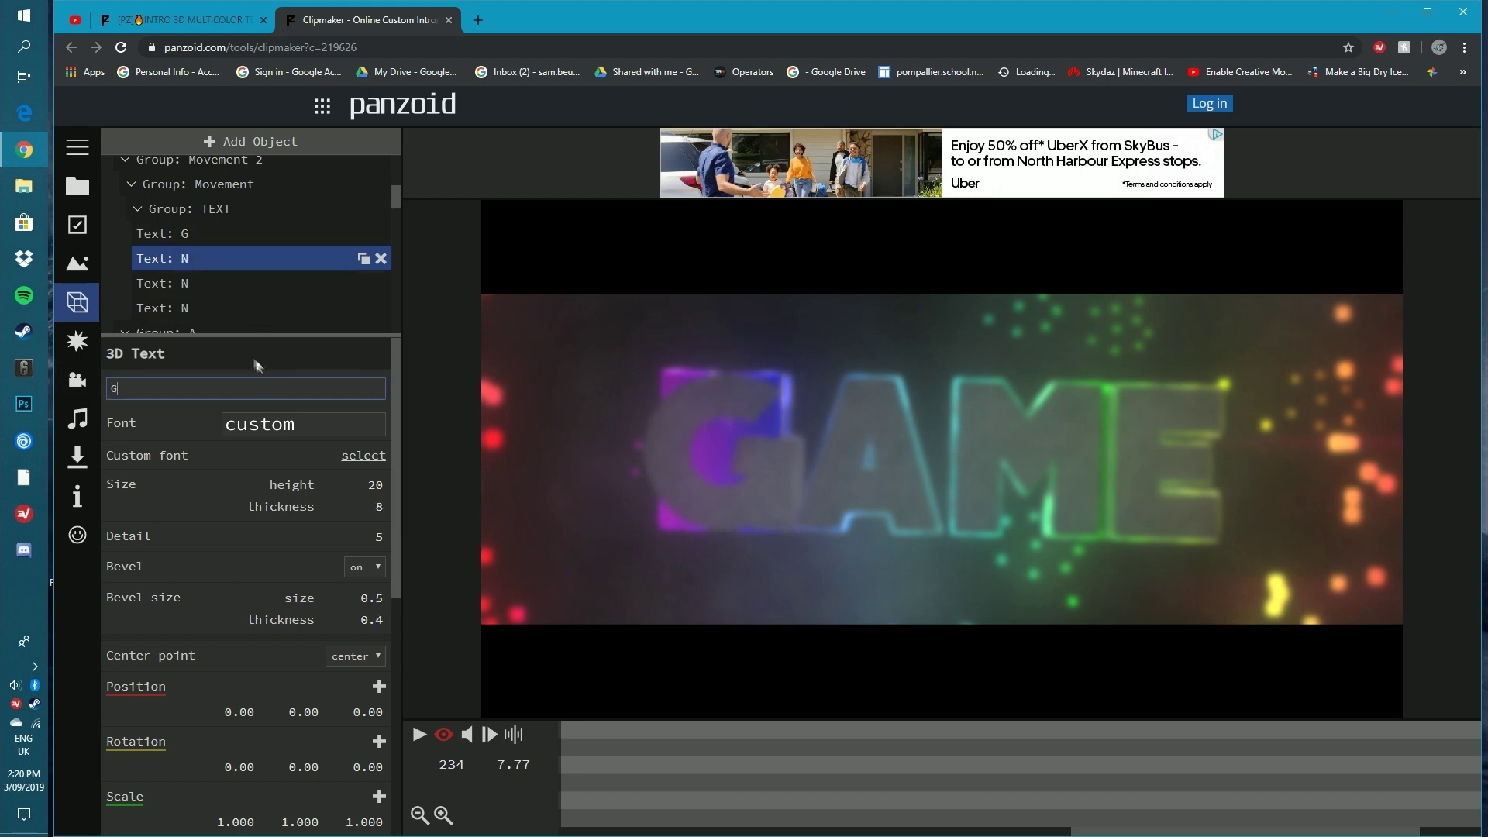
click(186, 283)
click(184, 307)
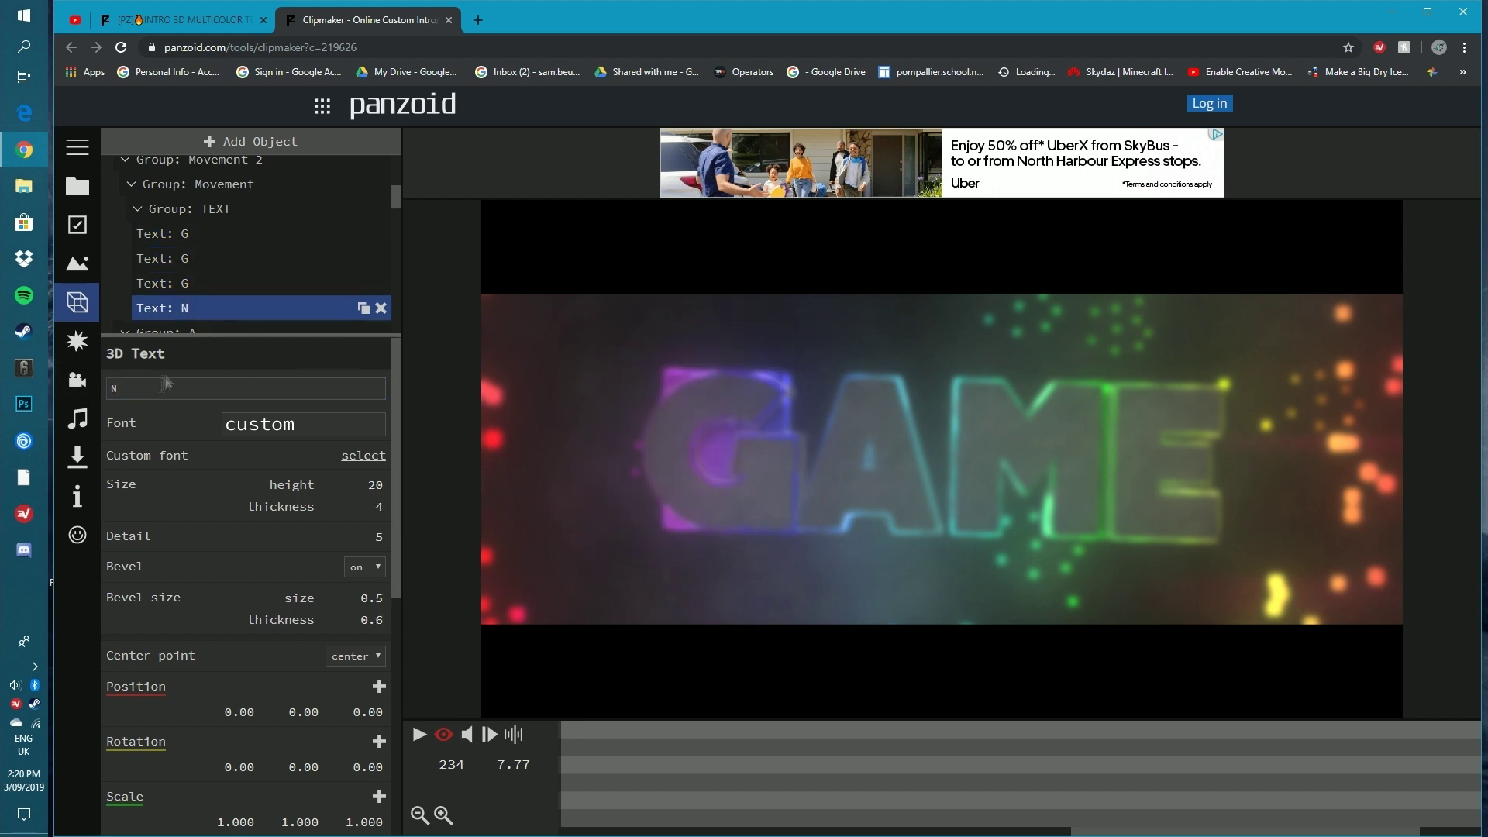
click(215, 380)
text(G)
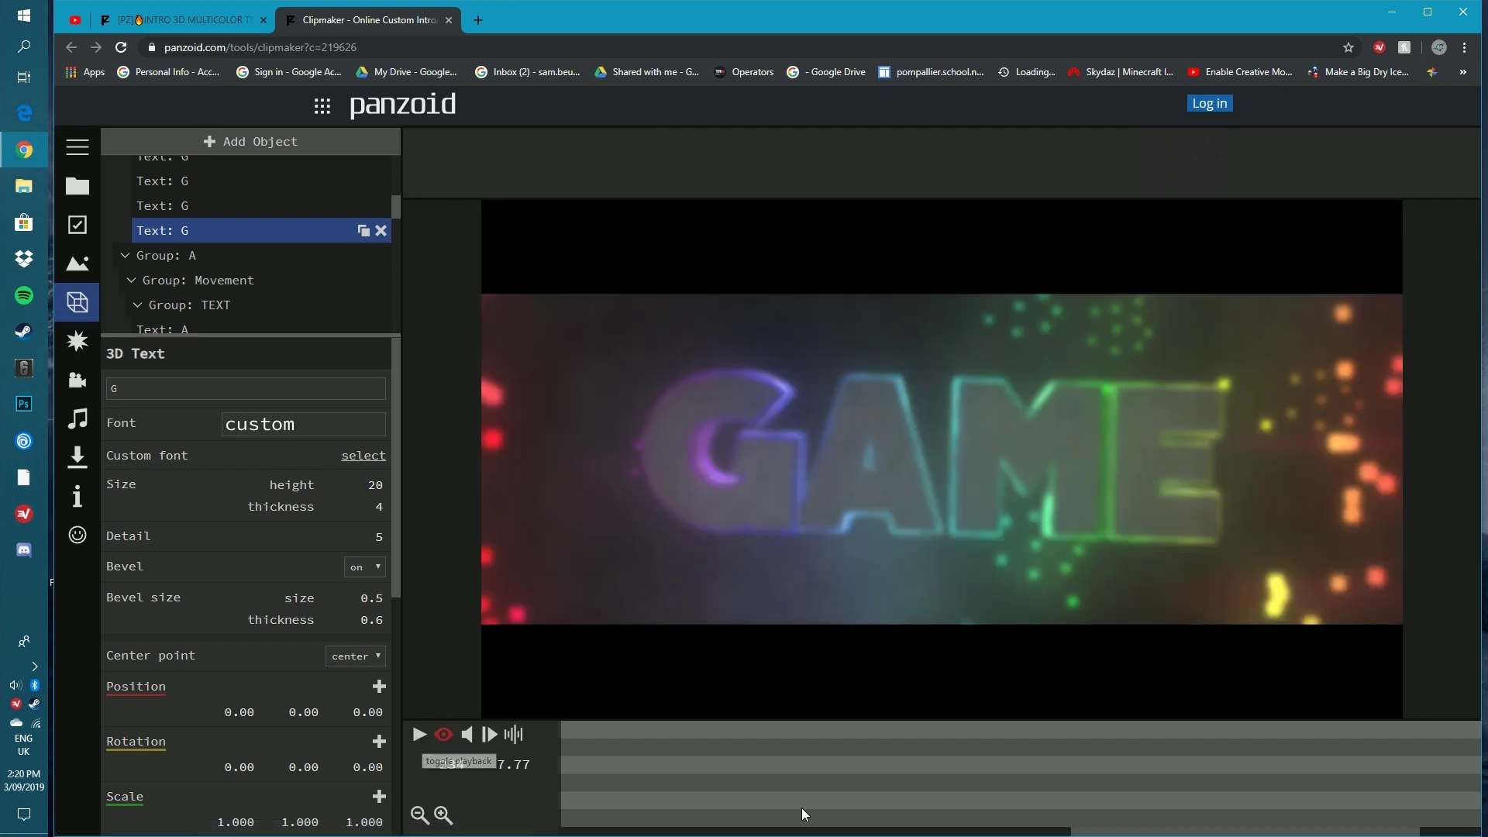
click(802, 814)
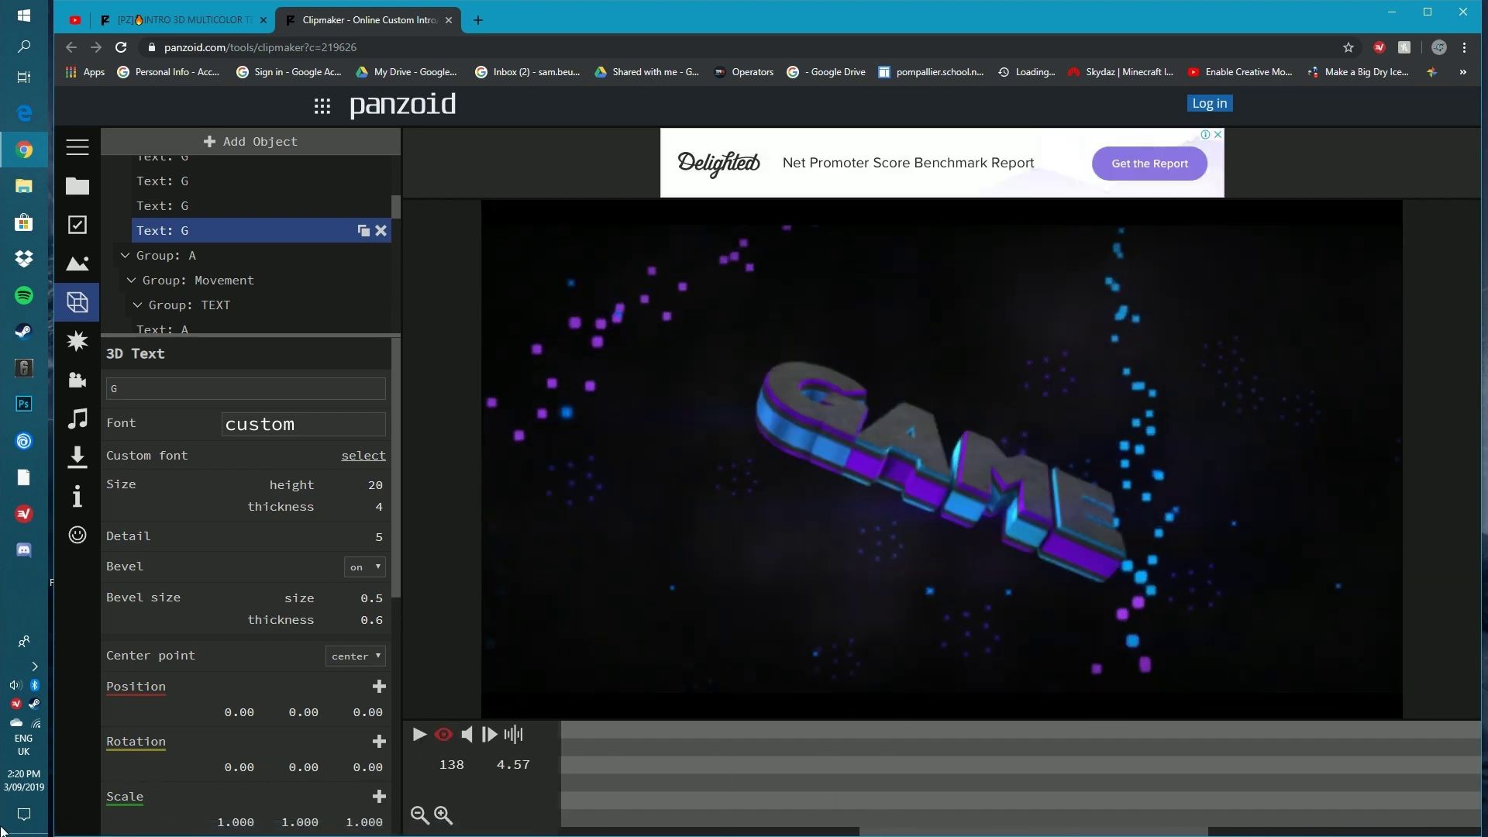
drag(976, 788, 493, 751)
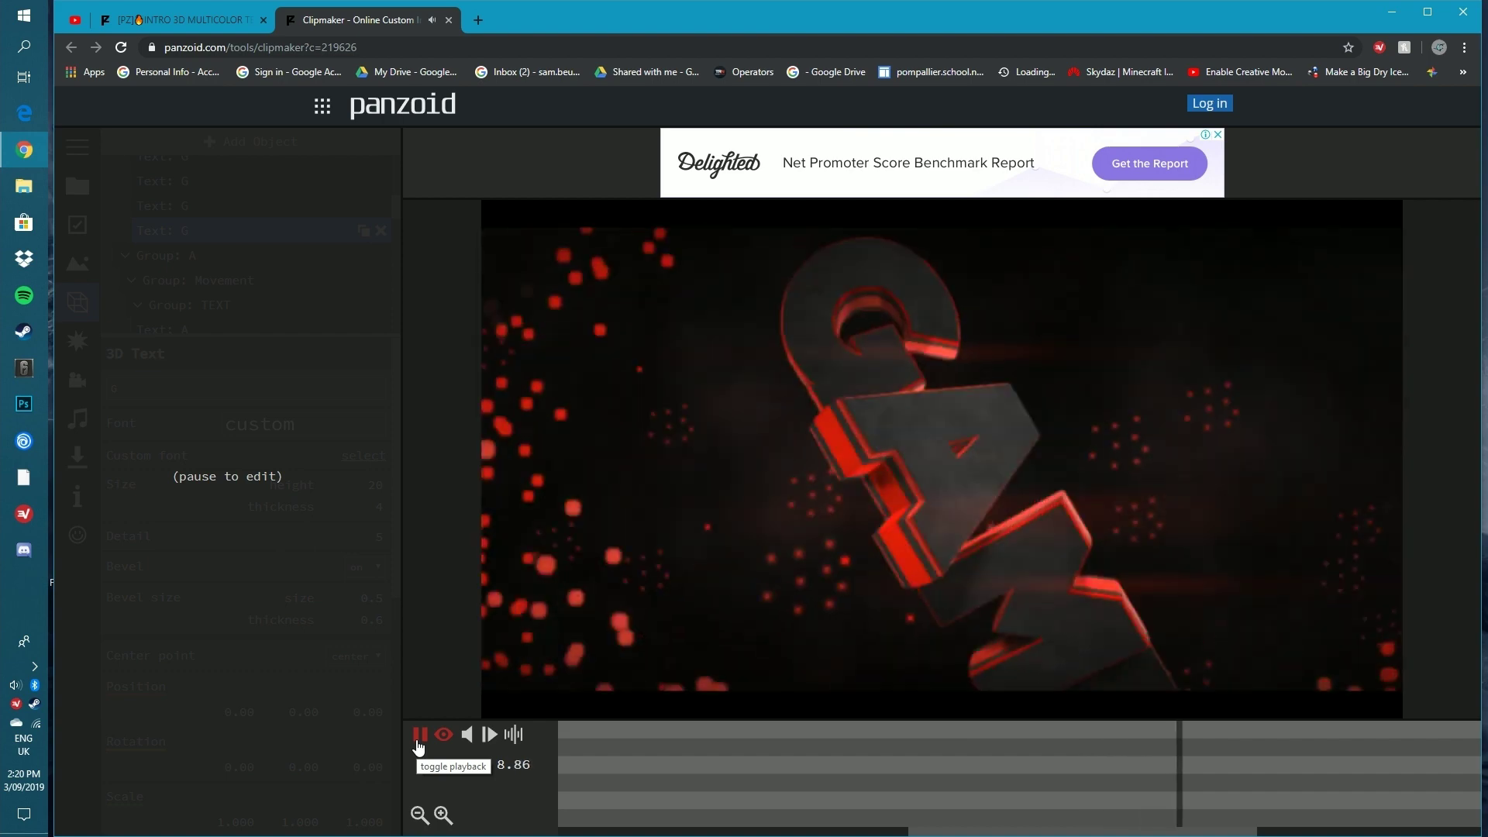
click(419, 744)
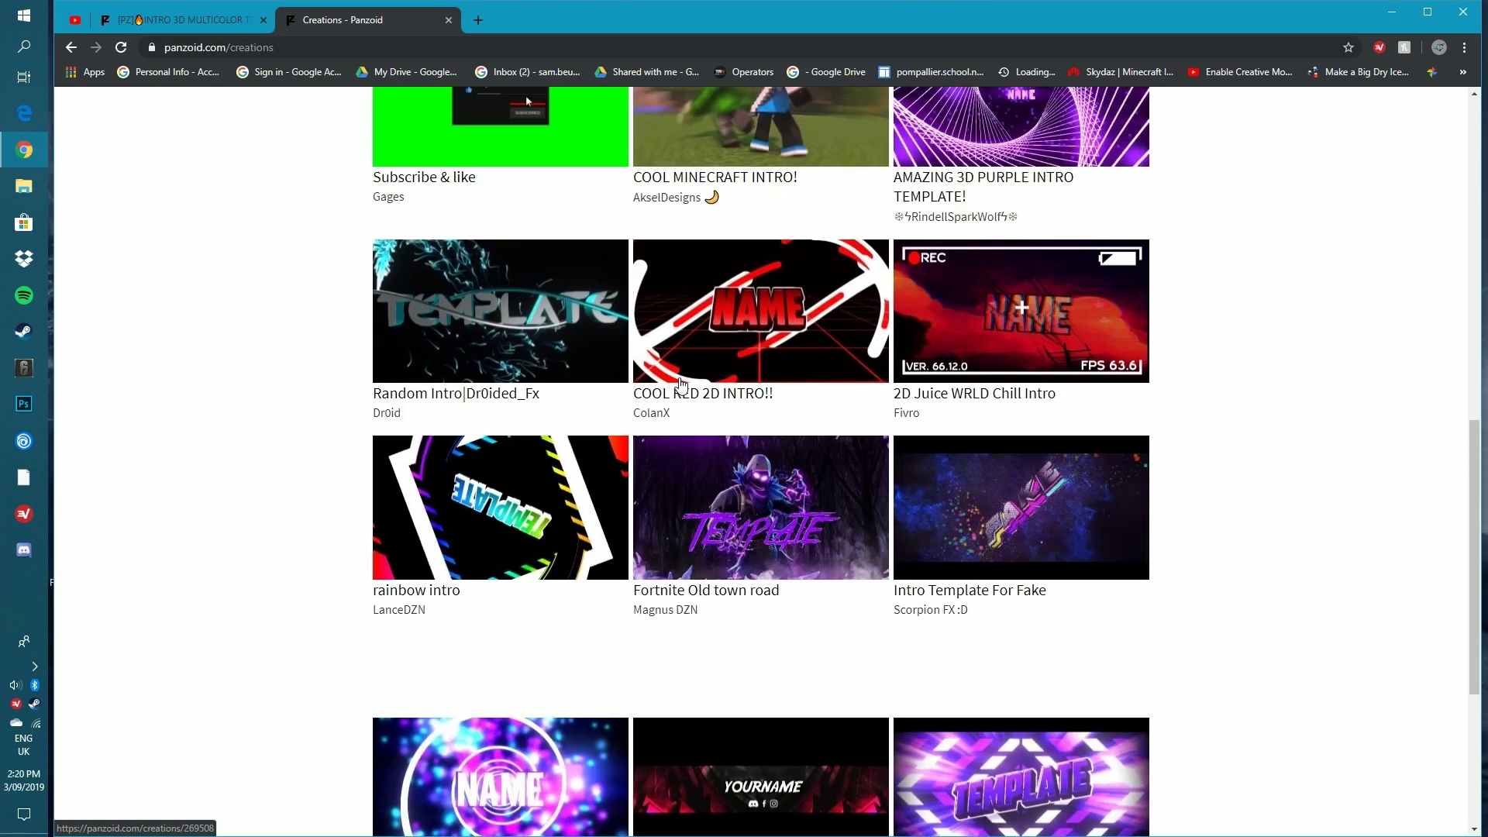
Open the COOL RED 2D INTRO creation and load it into Clipmaker.
click(681, 385)
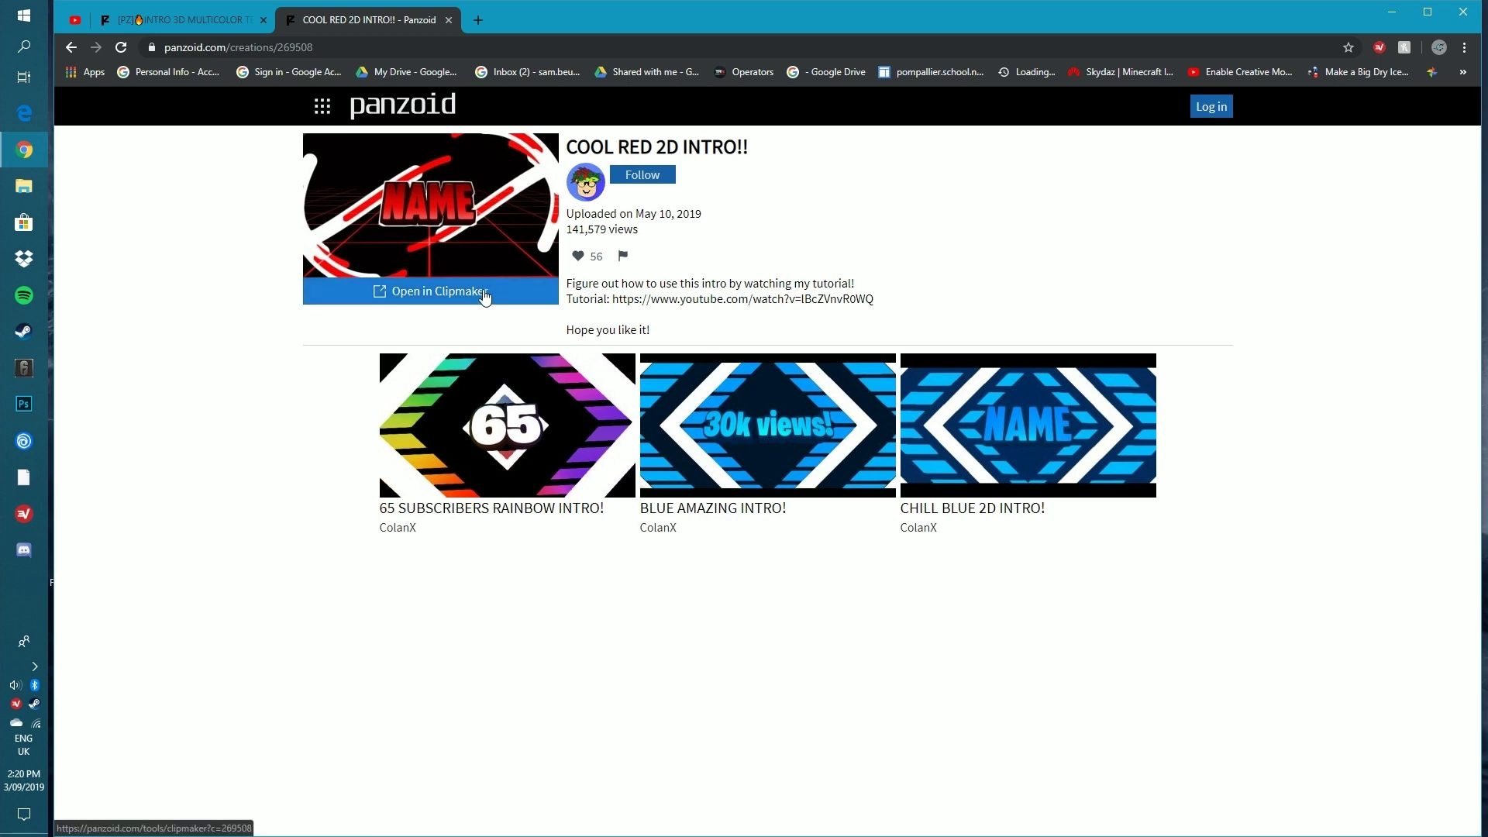
click(484, 292)
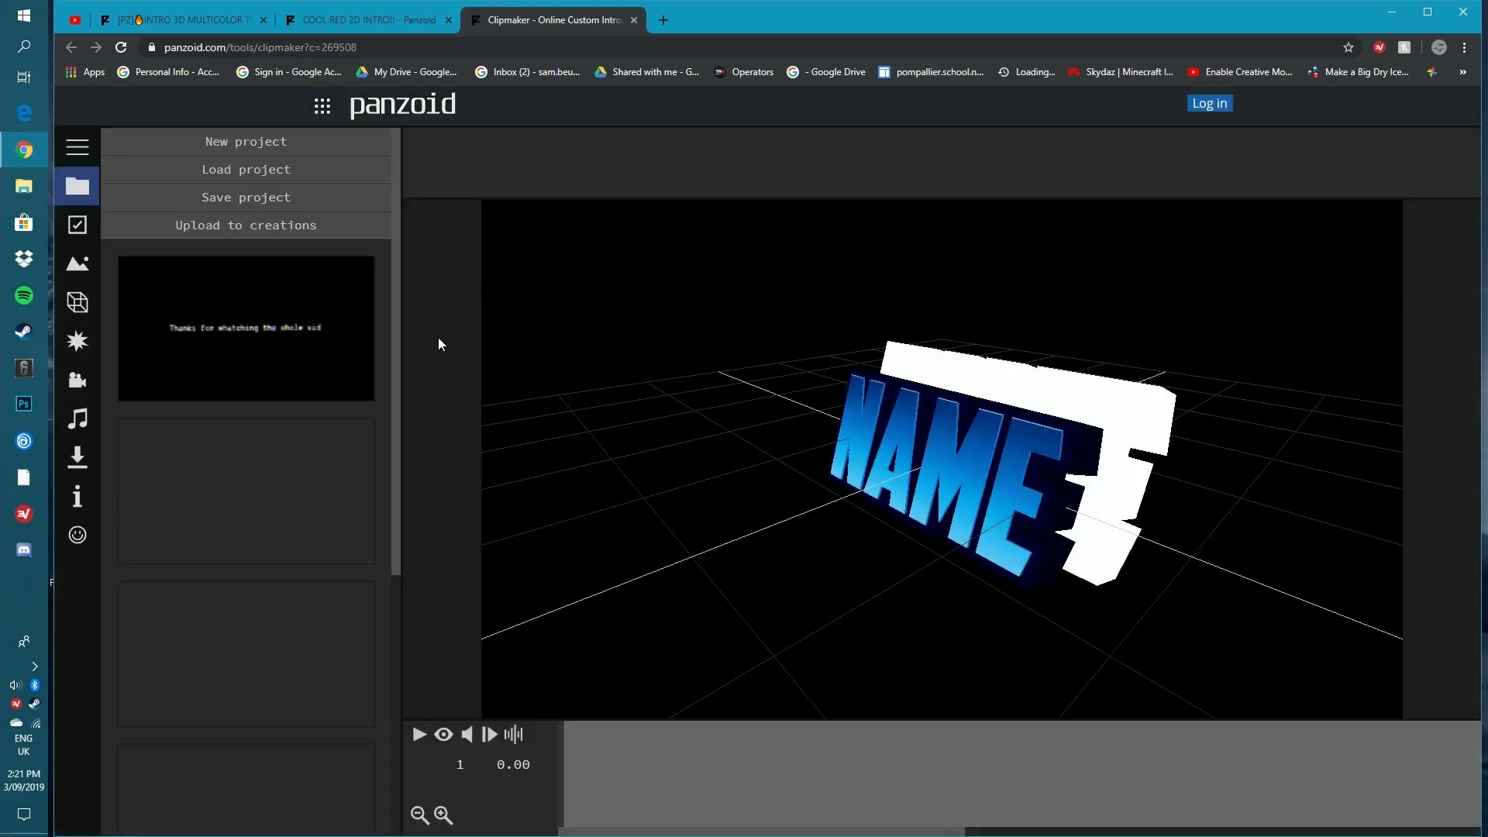
scroll(256, 620, down, 3)
scroll(249, 783, up, 3)
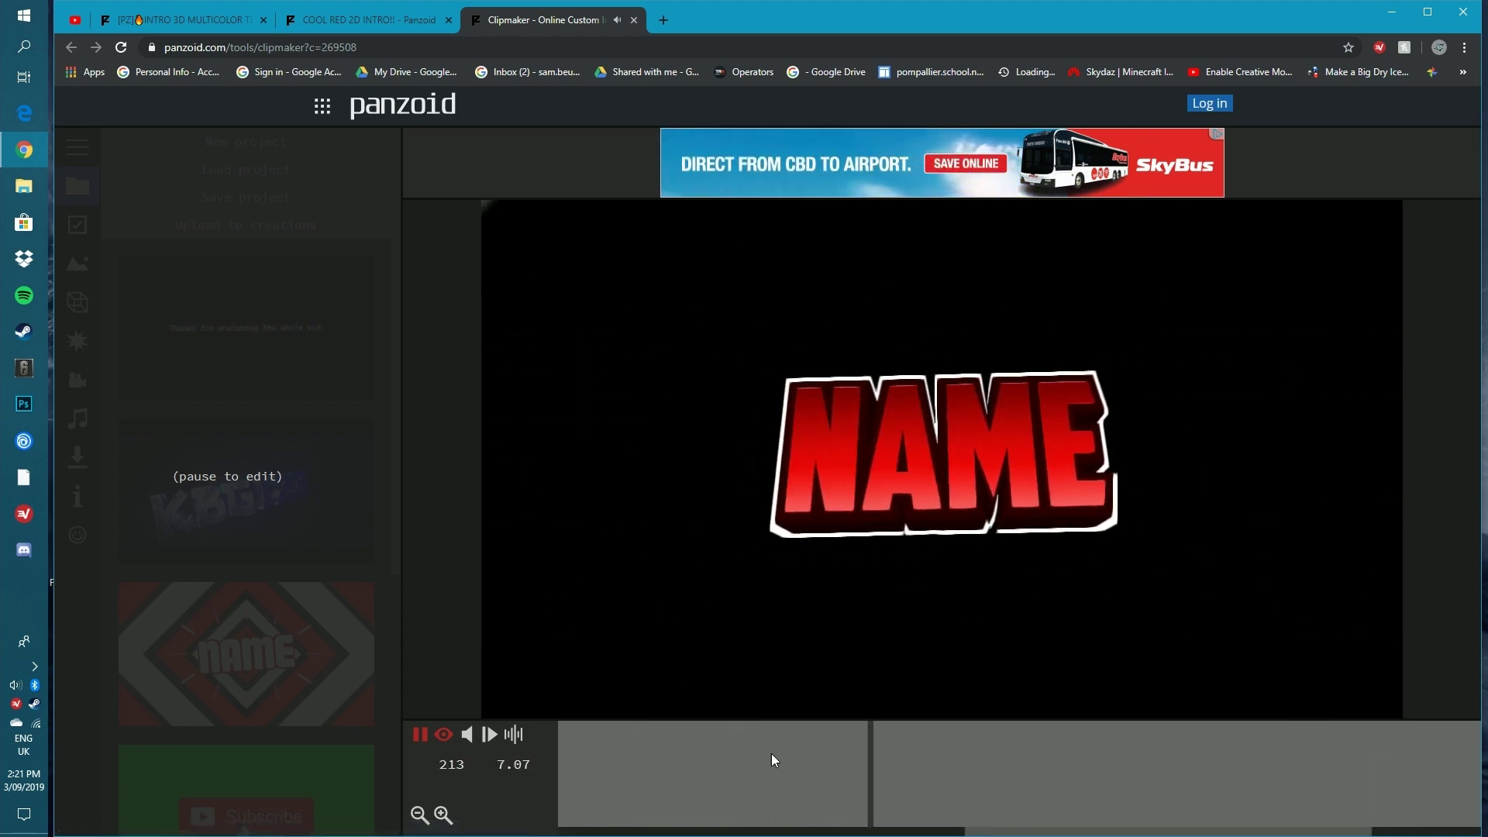
Stop playback, show the scene objects, and paste Samsungiam over the first name text layer.
click(419, 734)
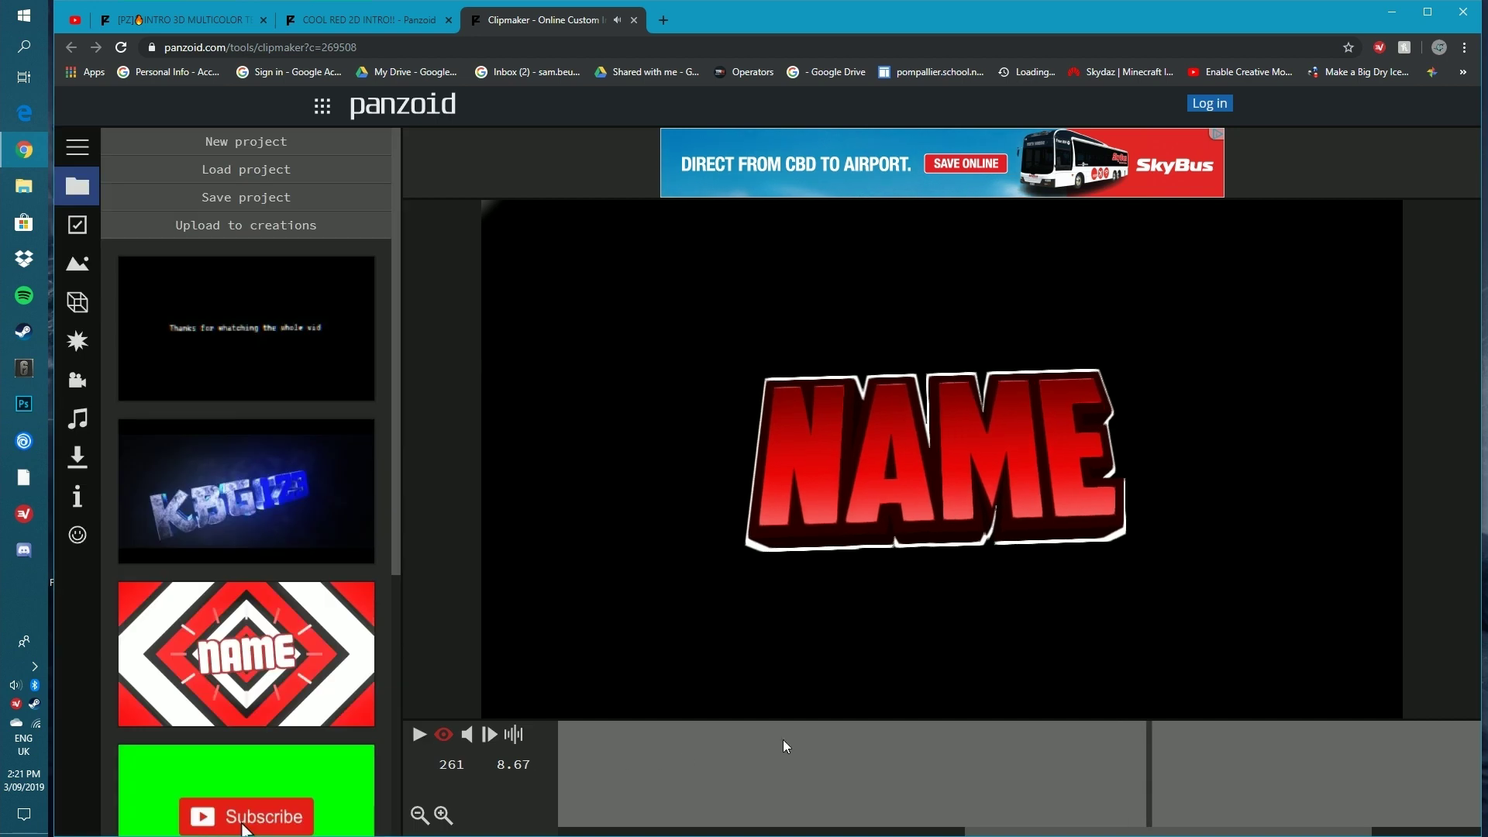
click(85, 153)
click(146, 301)
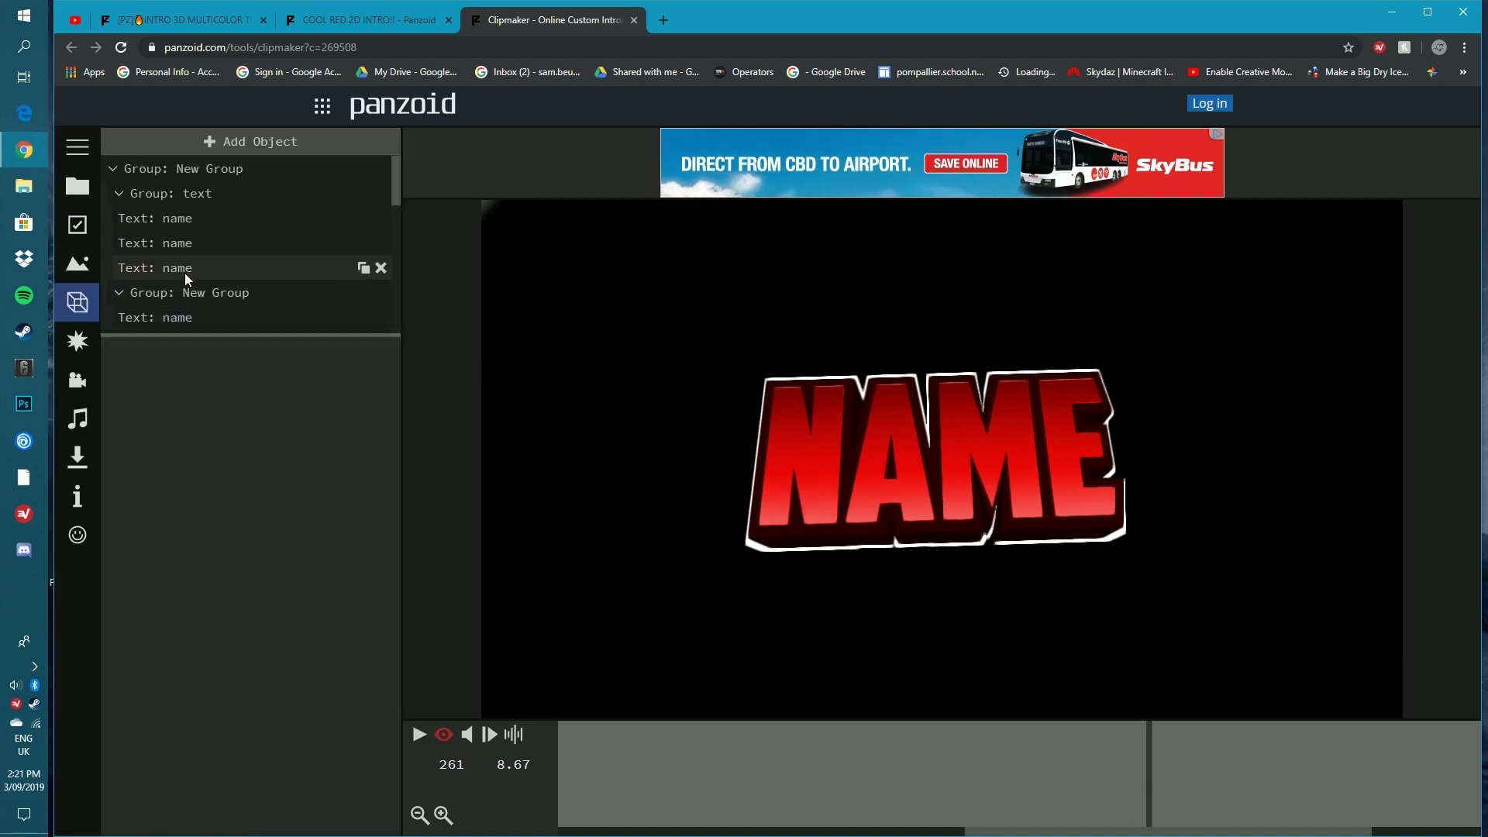
click(165, 219)
drag(201, 380, 108, 381)
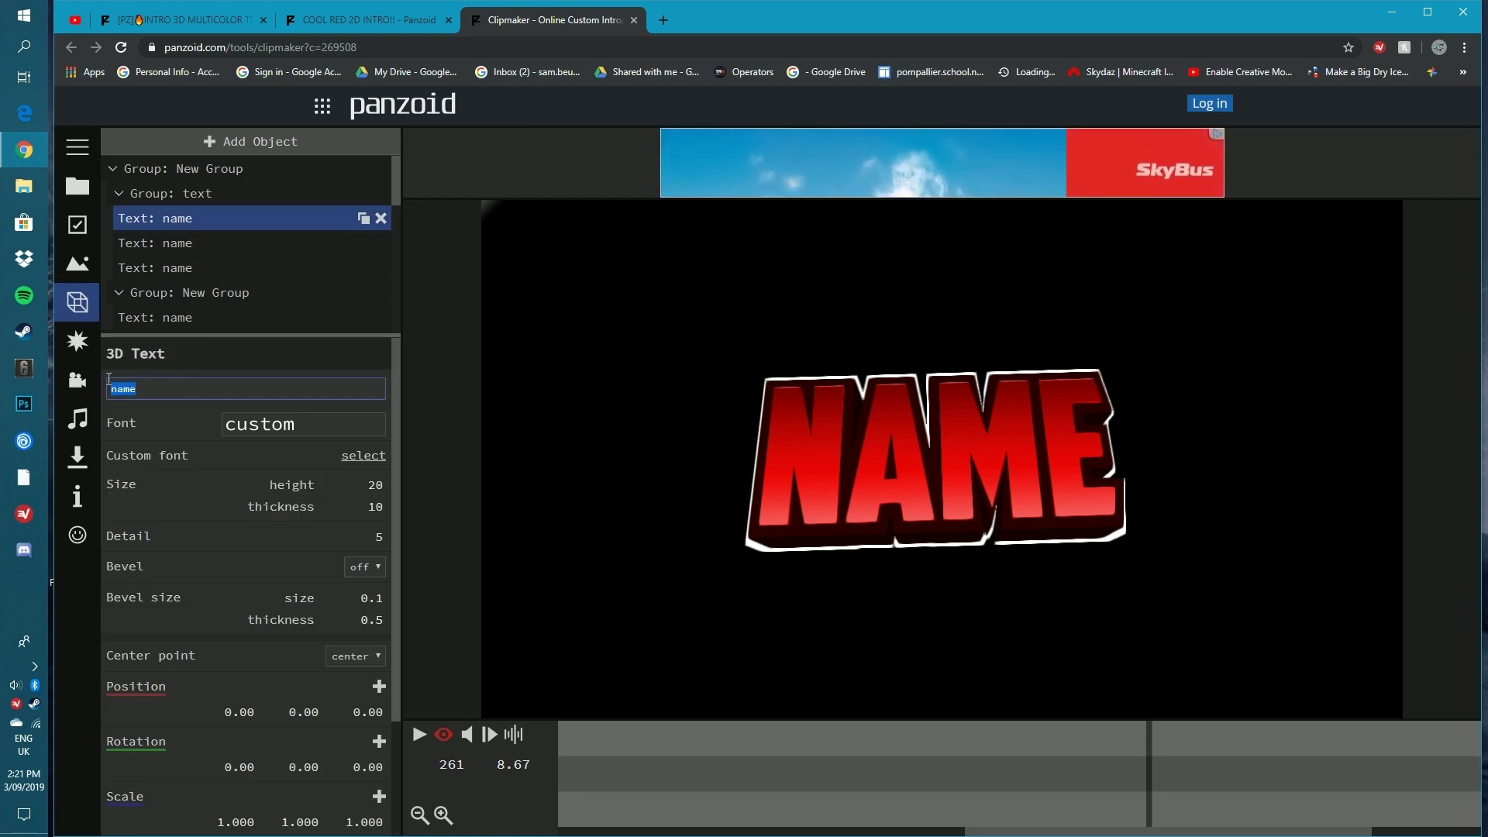
text(Samsungiam)
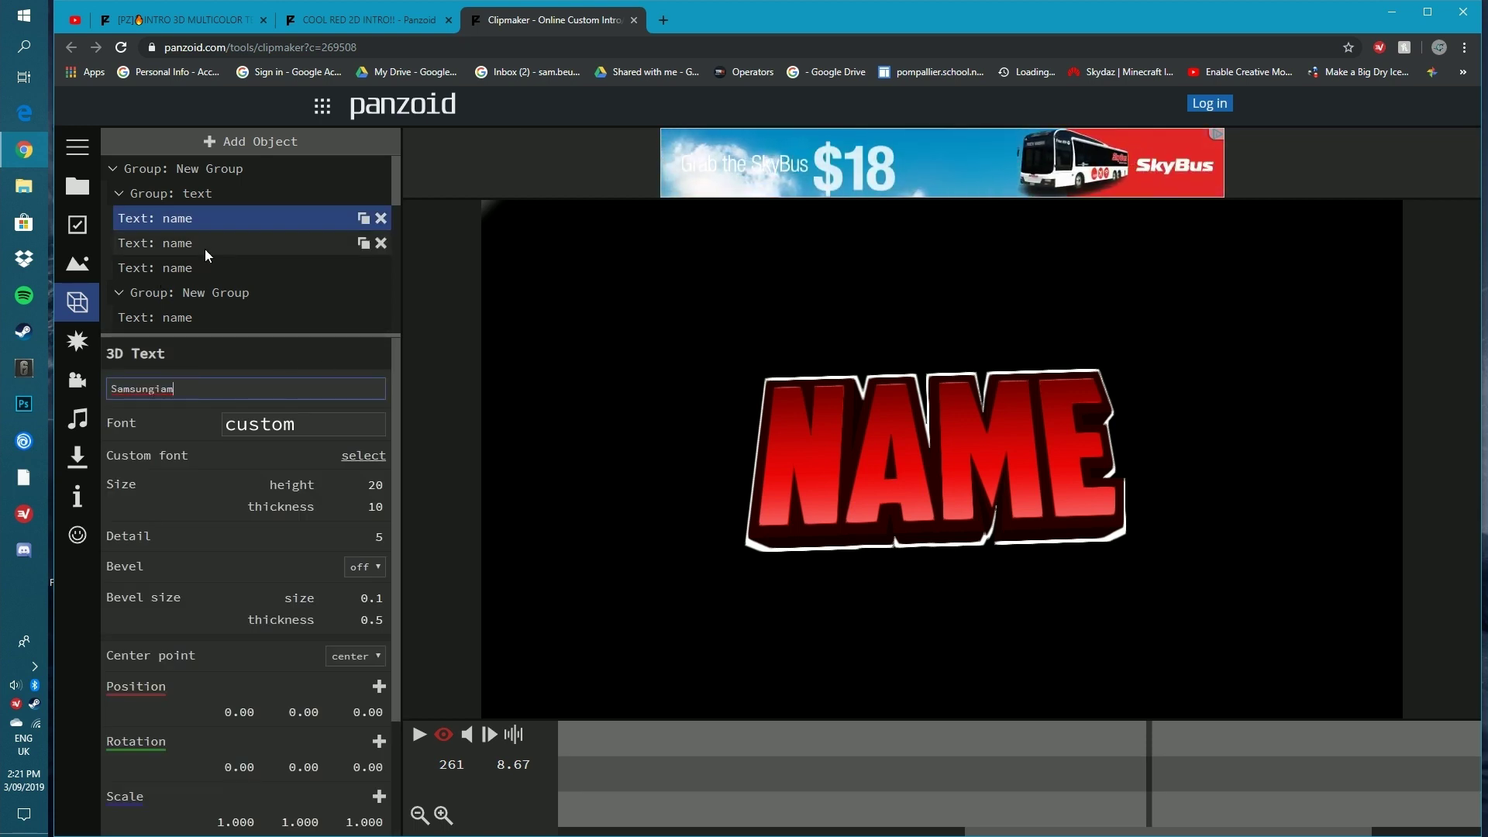
Select the remaining name text layers and paste Samsungiam over their text.
click(183, 241)
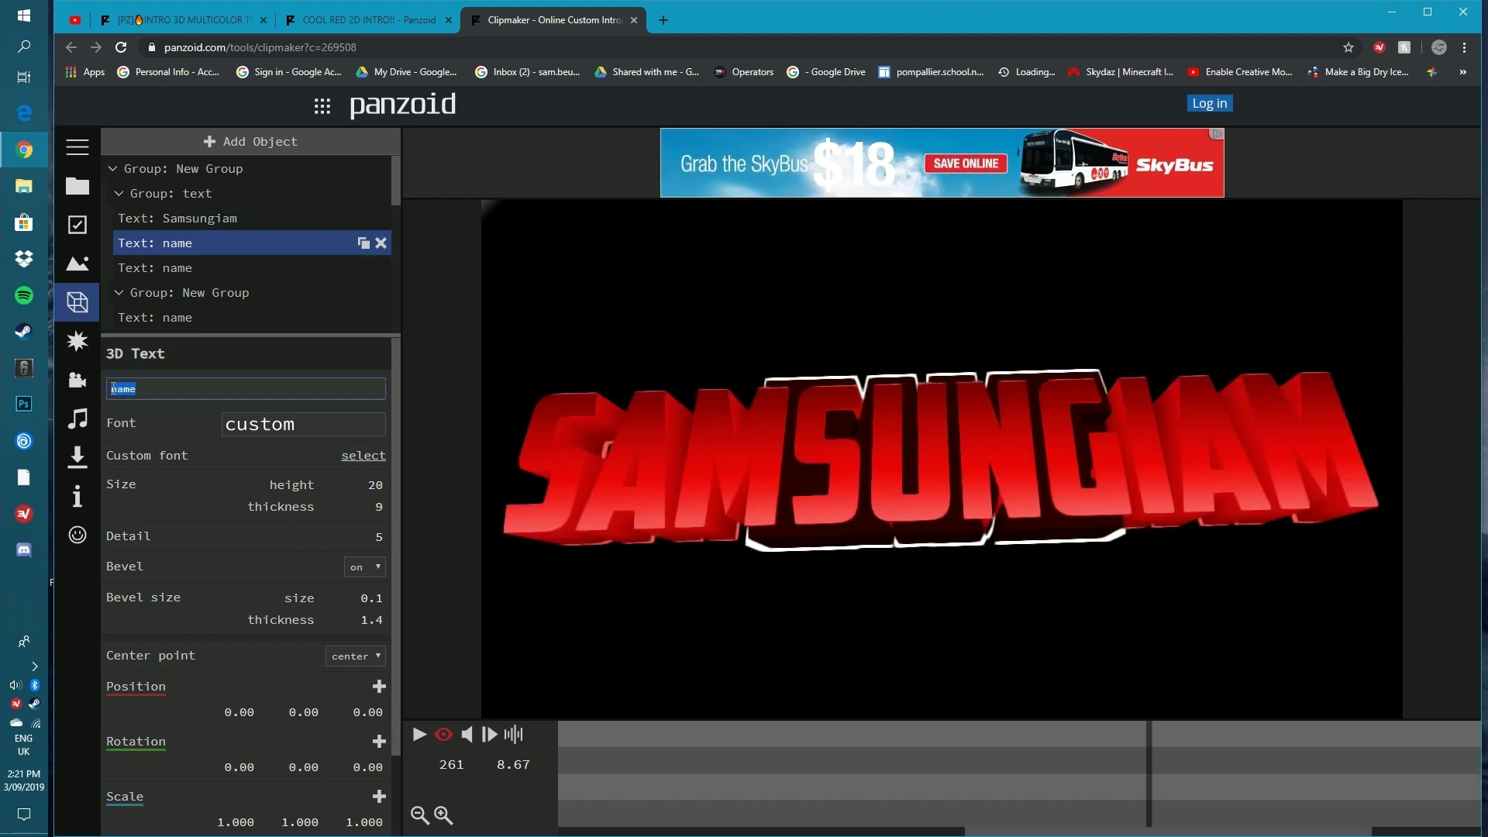
click(180, 270)
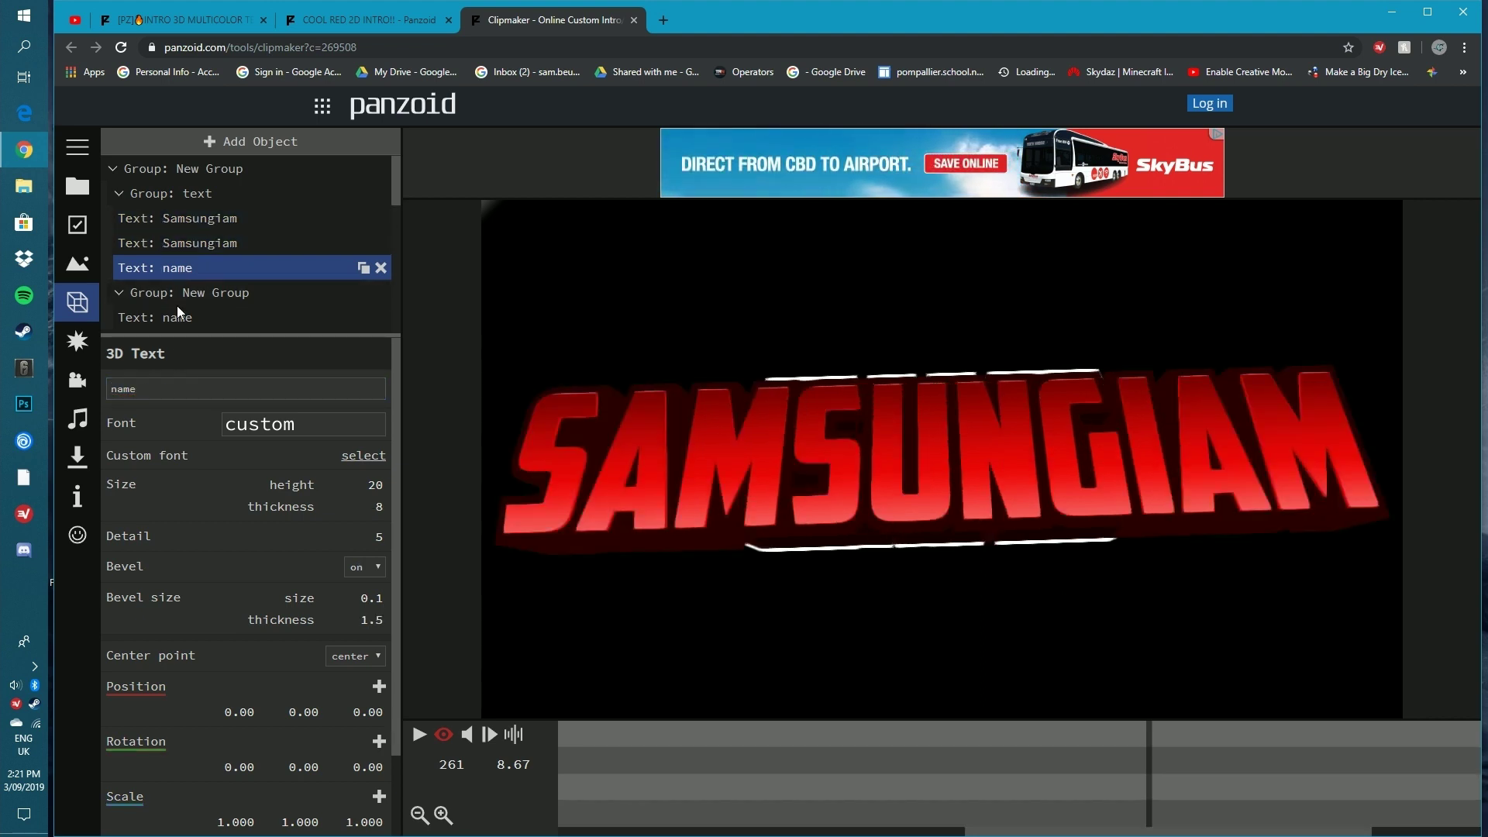
click(323, 365)
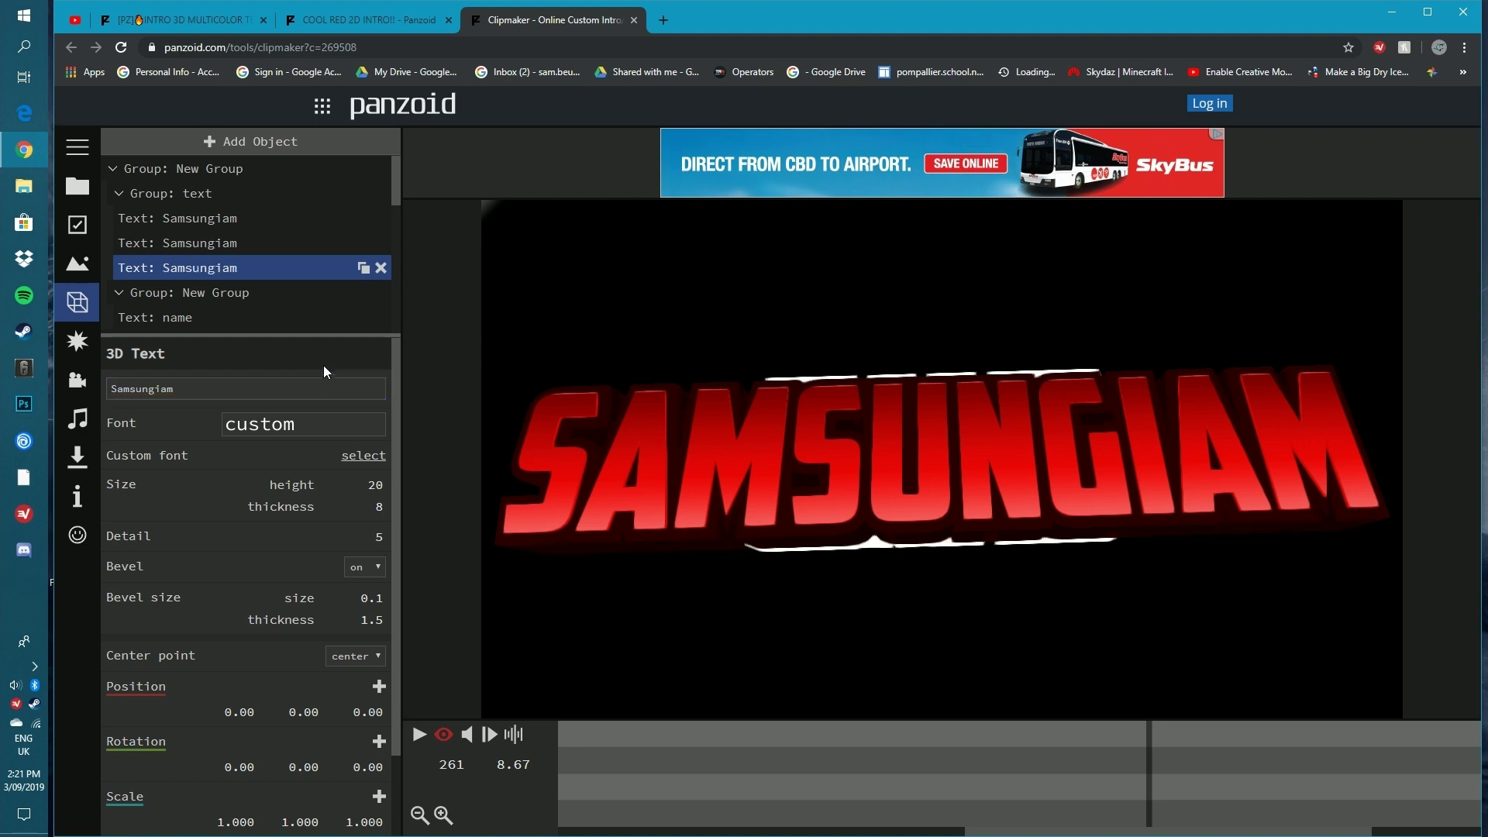
scroll(220, 295, down, 1)
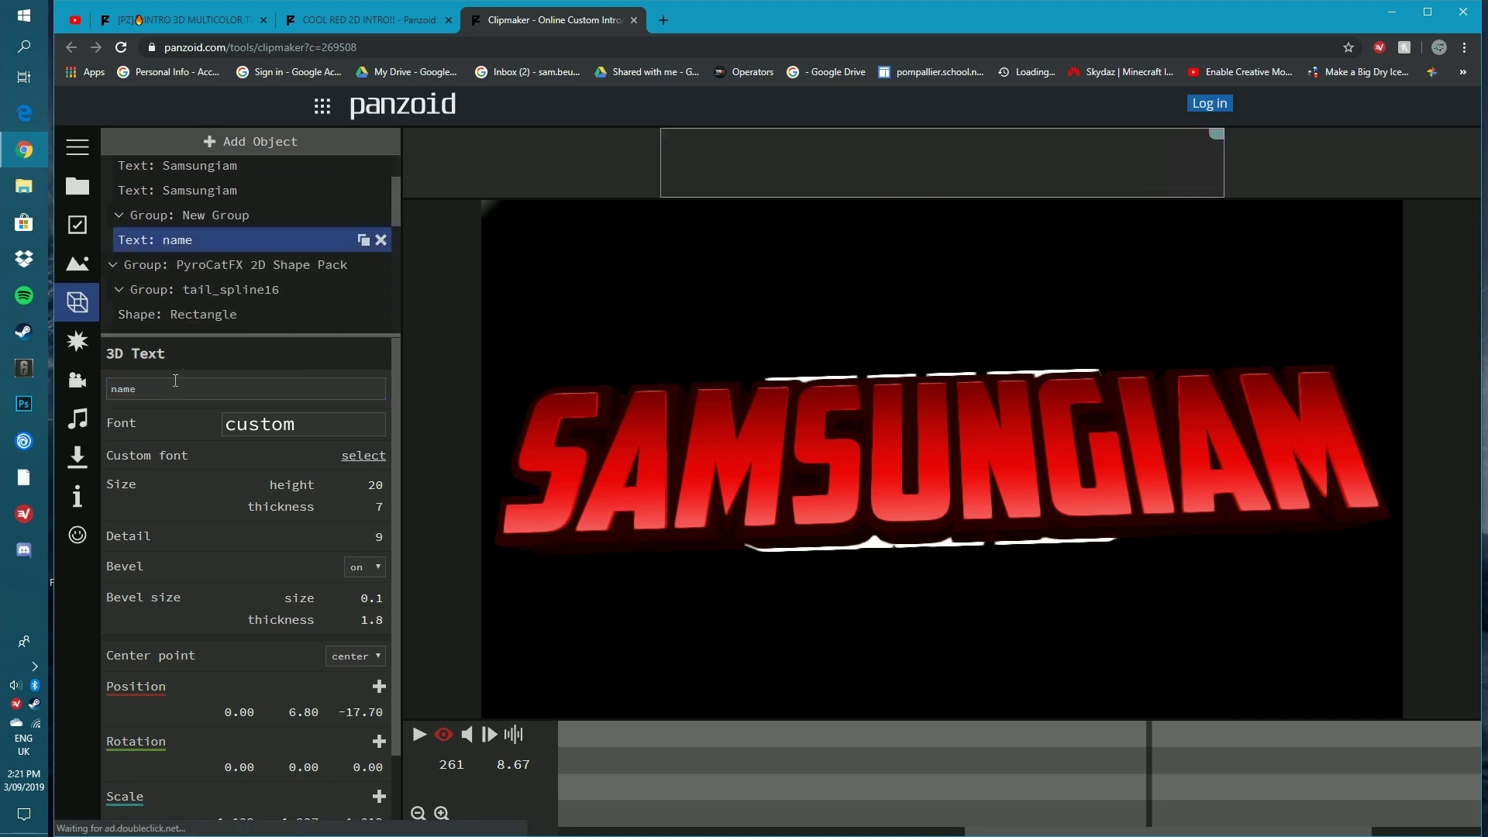
drag(175, 381, 104, 384)
text(Samsungiam)
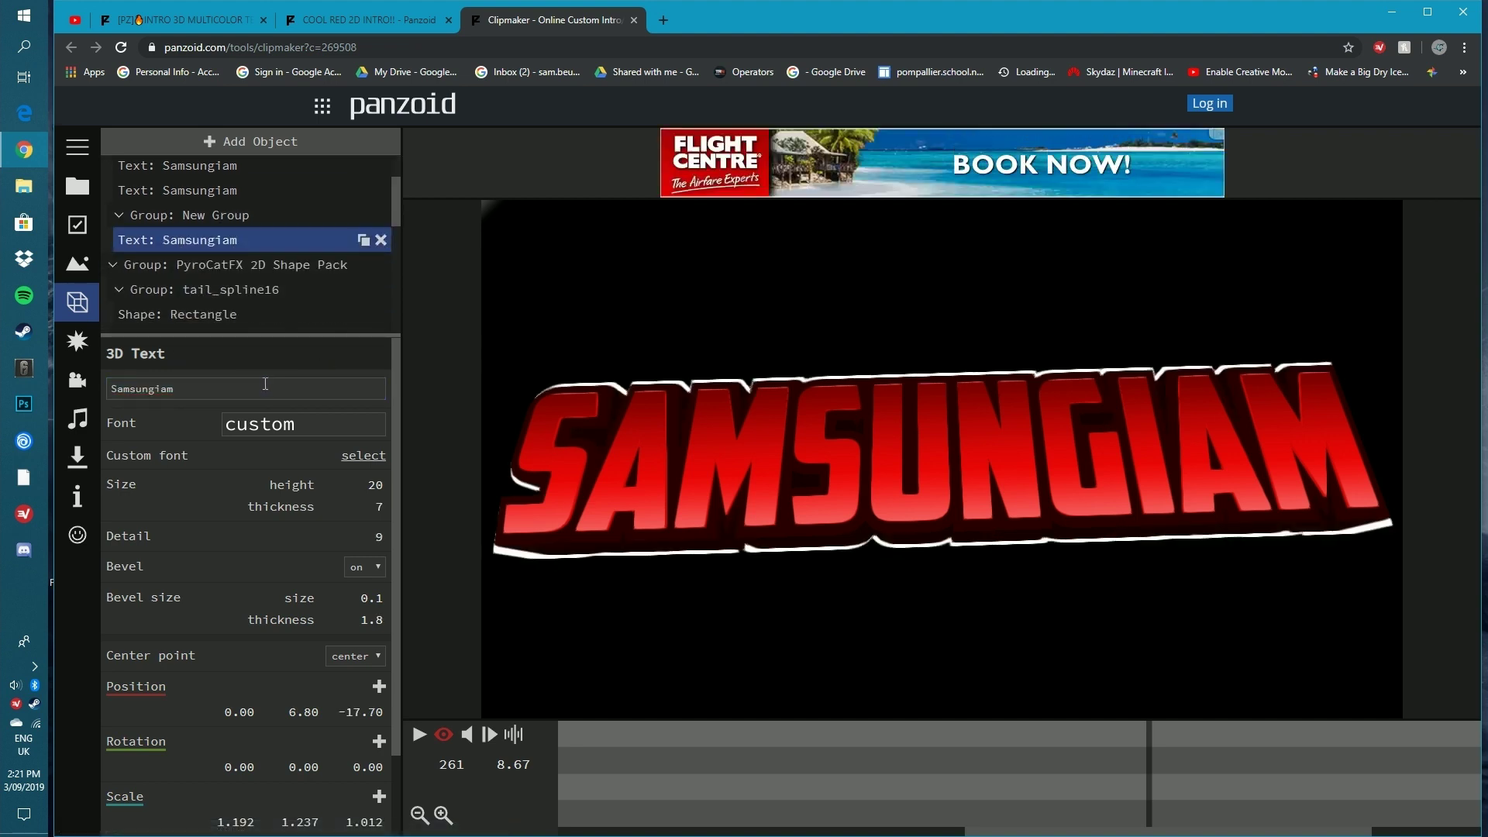
scroll(236, 315, down, 1)
scroll(230, 290, up, 3)
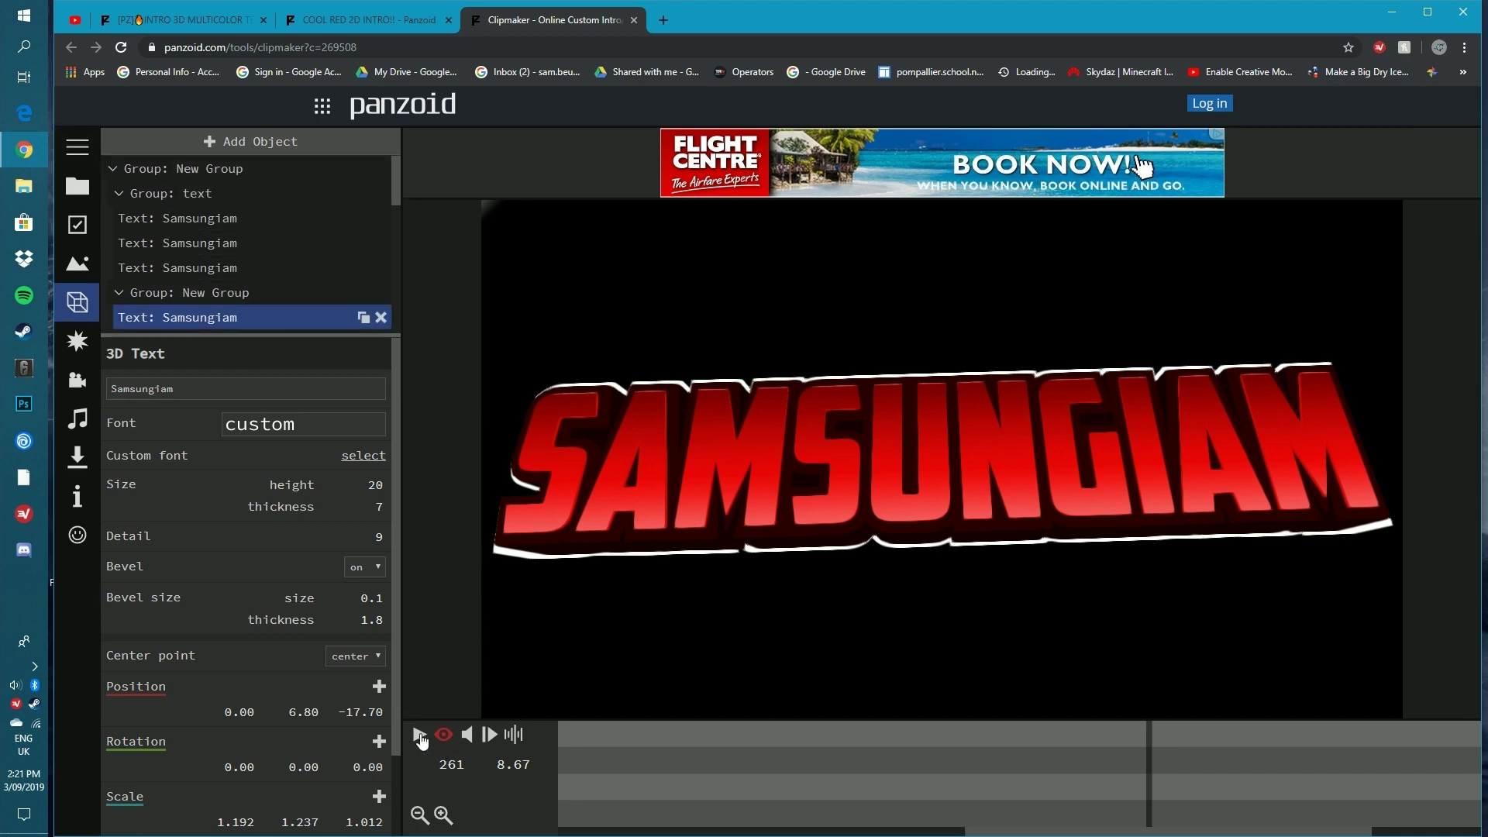
Switch to the 3D editing view and play the Samsungiam intro to check it.
click(444, 734)
scroll(621, 780, up, 10)
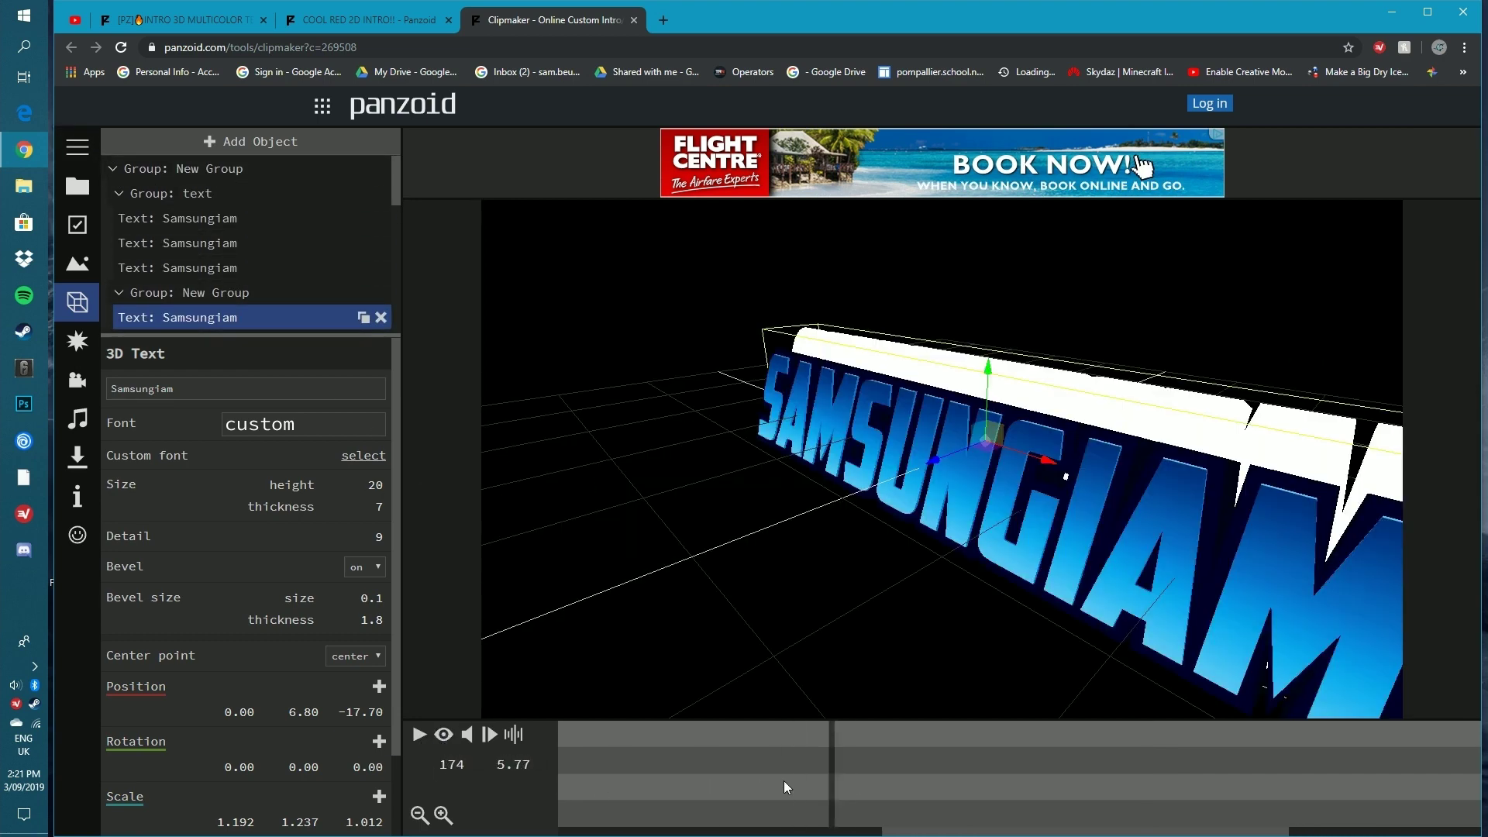
click(419, 735)
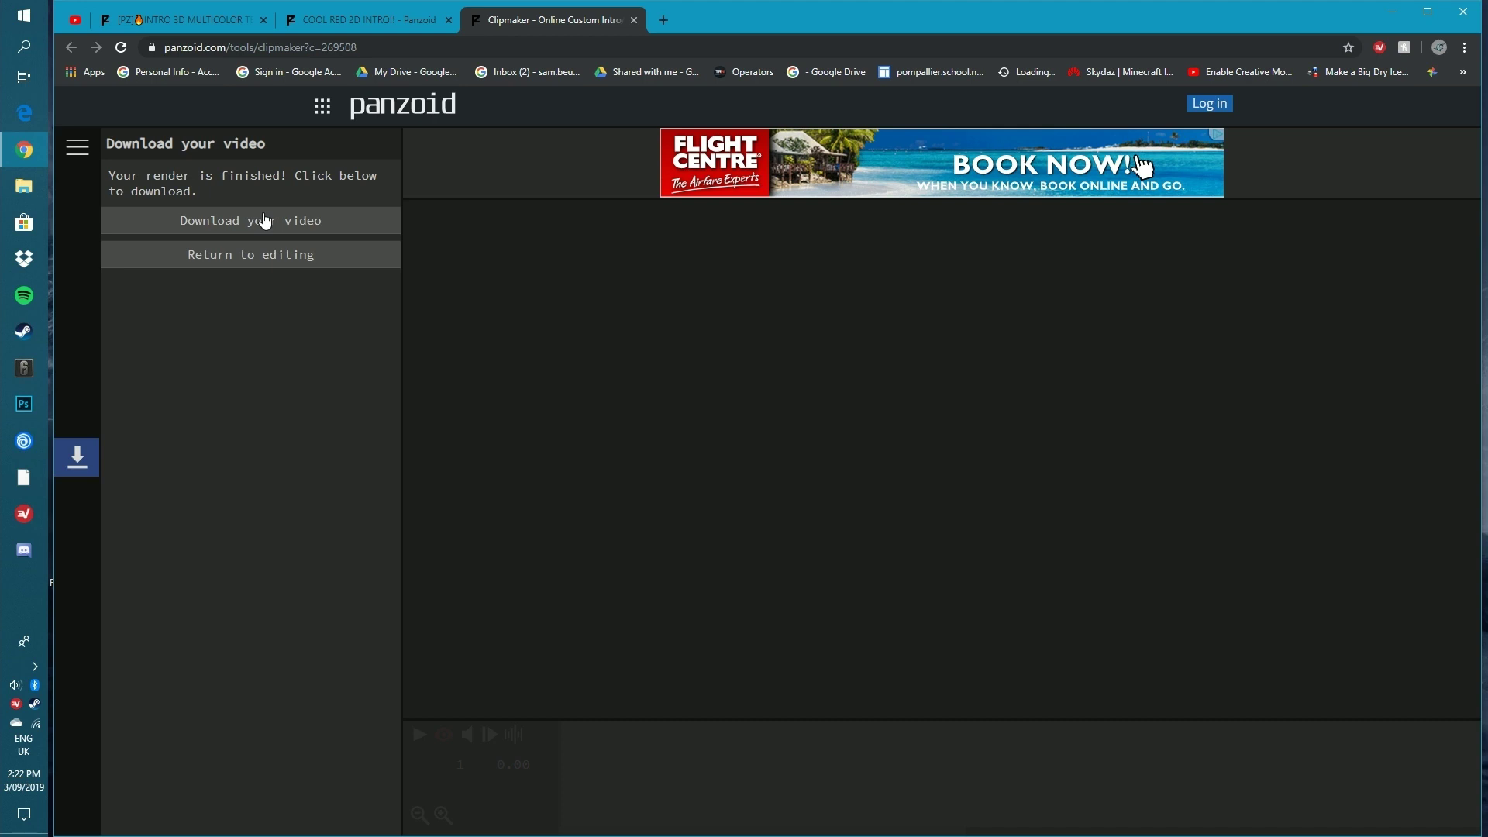
Download the rendered intro video and search Google for 'video converter' in a new tab.
click(211, 224)
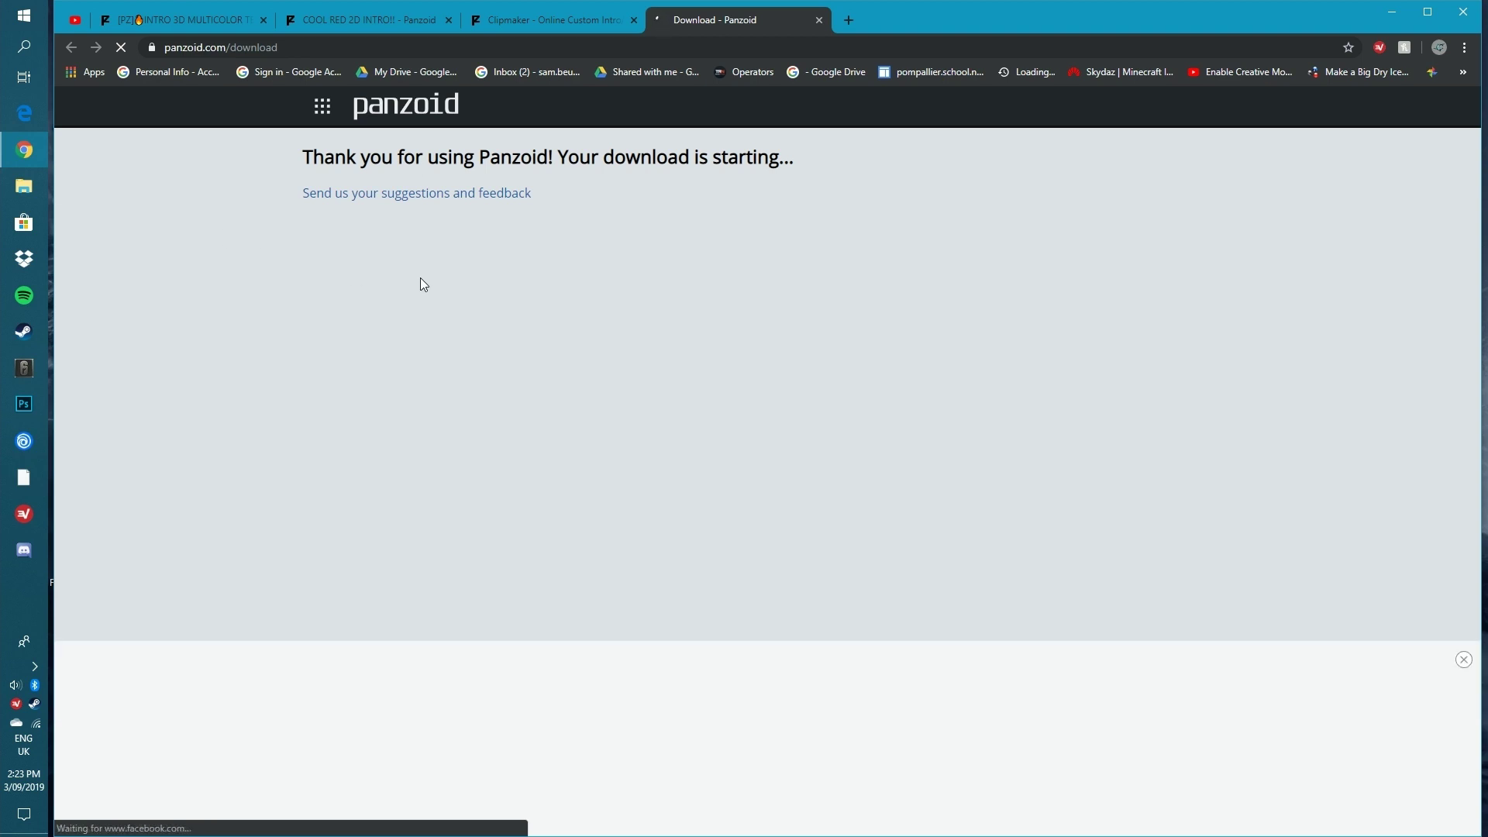
click(850, 21)
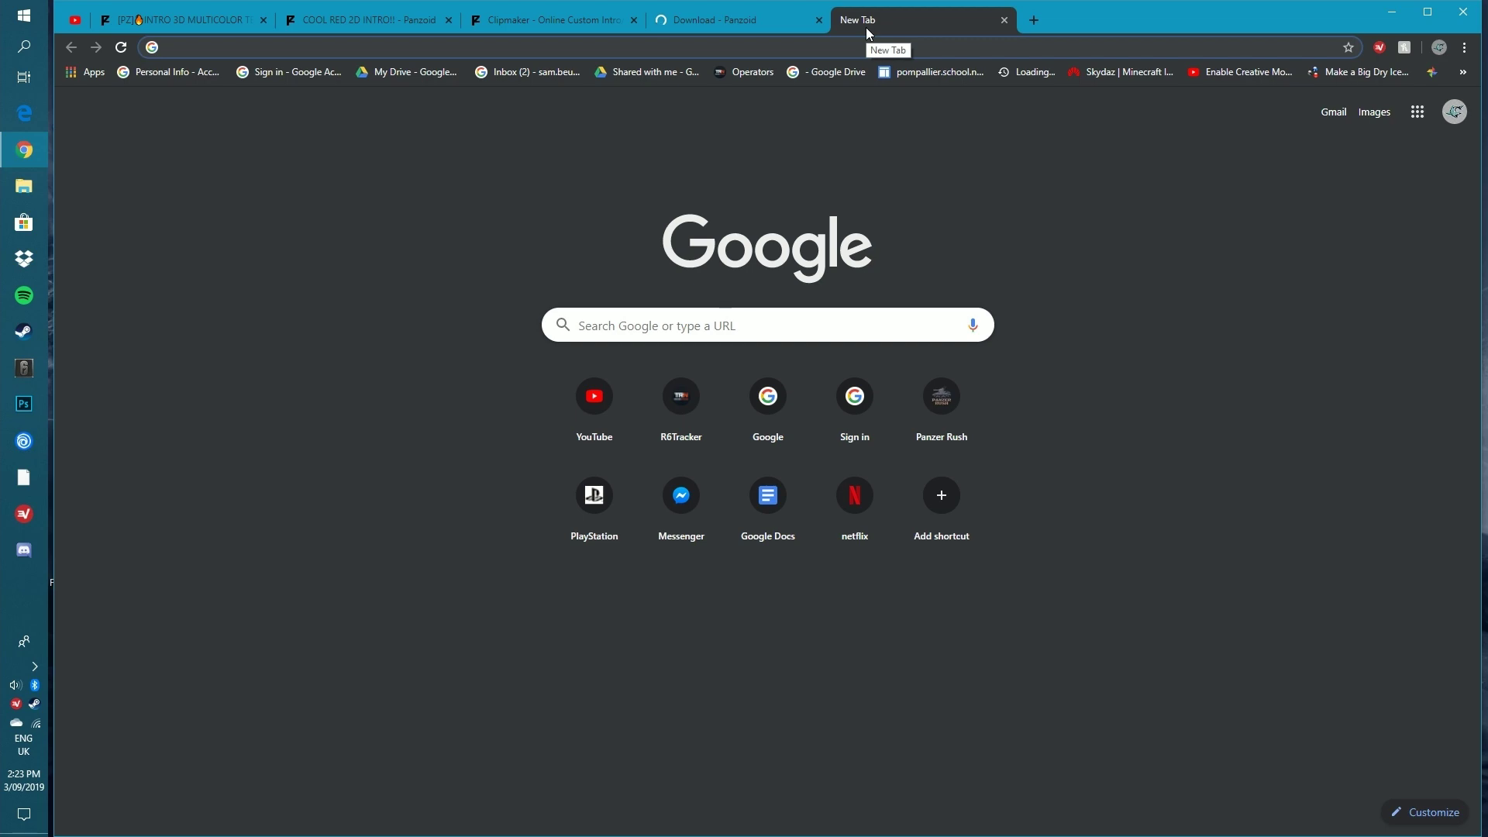
text(vide)
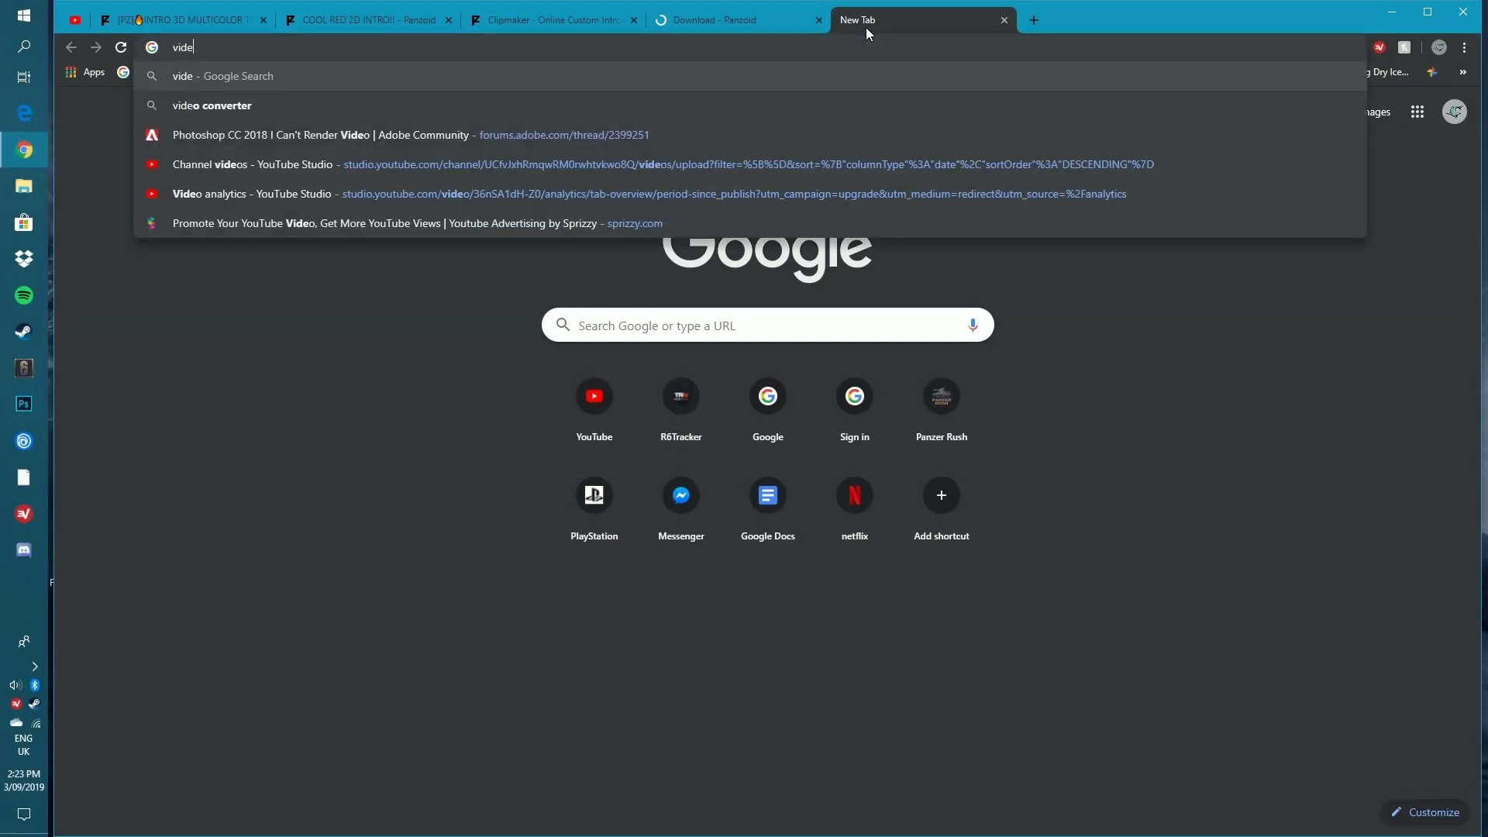
text(o convert)
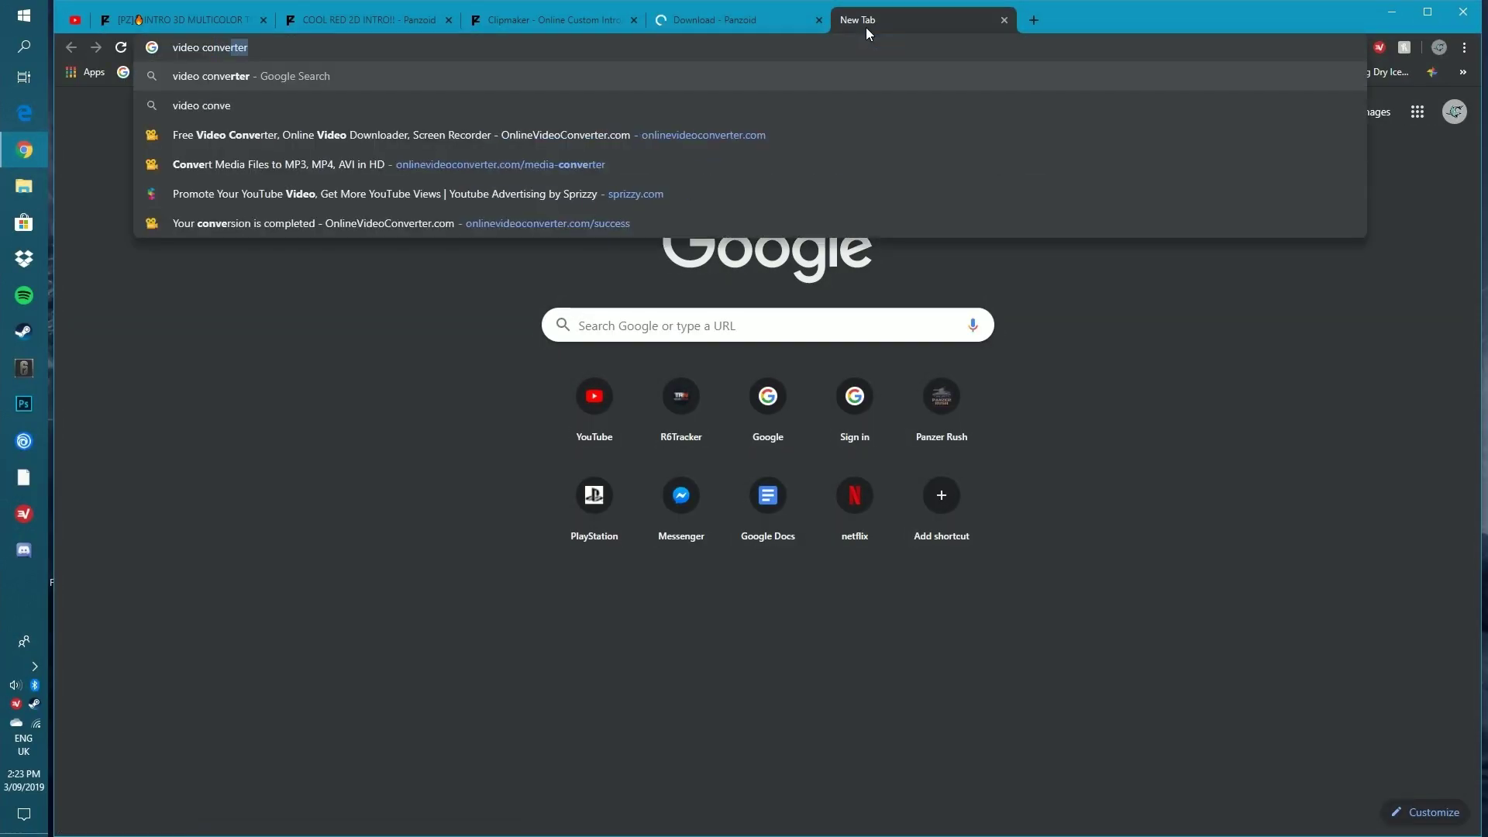
text(er)
key(Return)
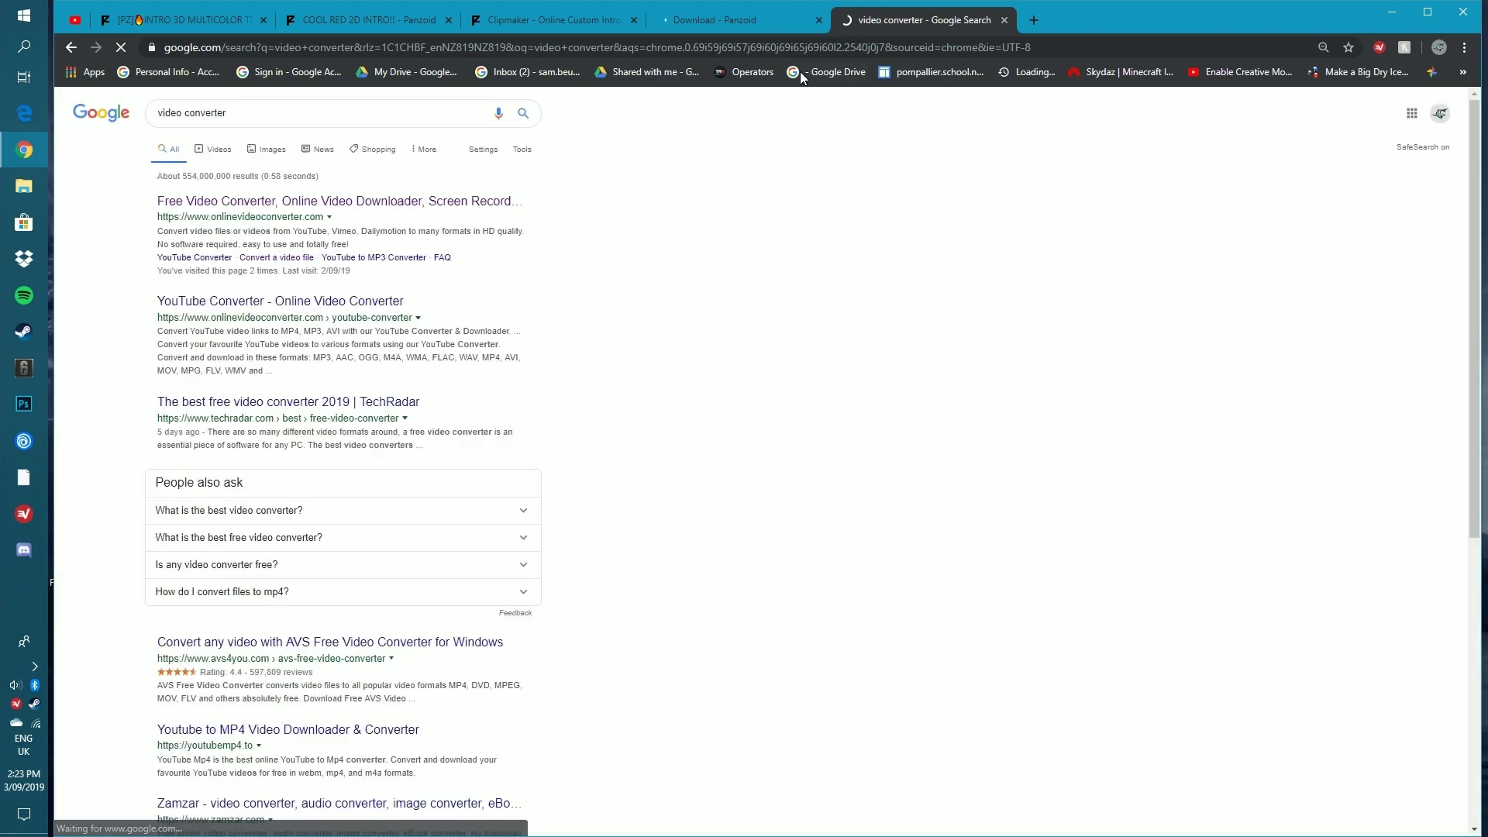
Open OnlineVideoConverter and upload video (8).mkv from Downloads for conversion.
click(157, 223)
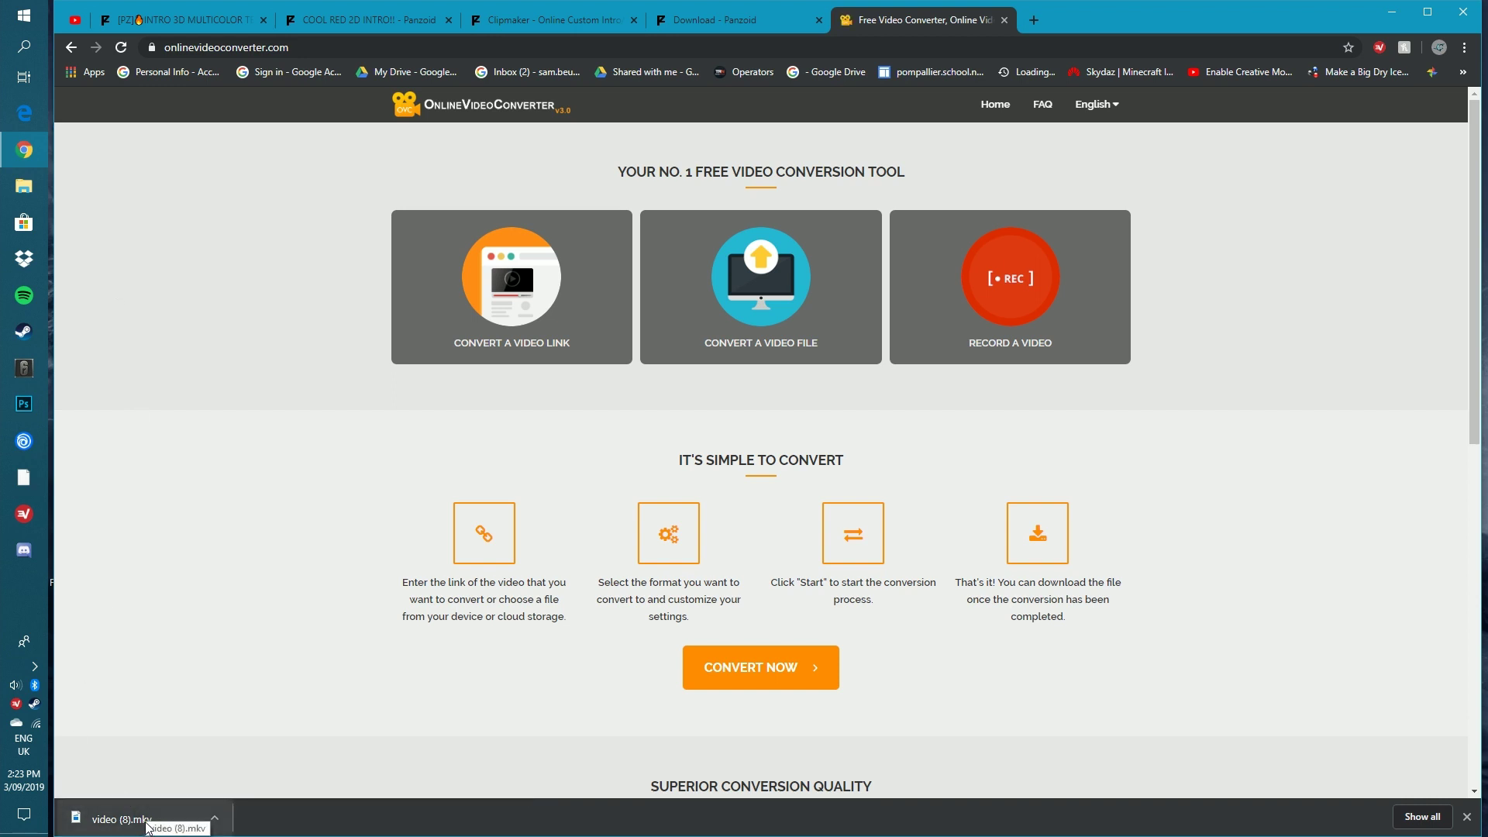
right_click(149, 827)
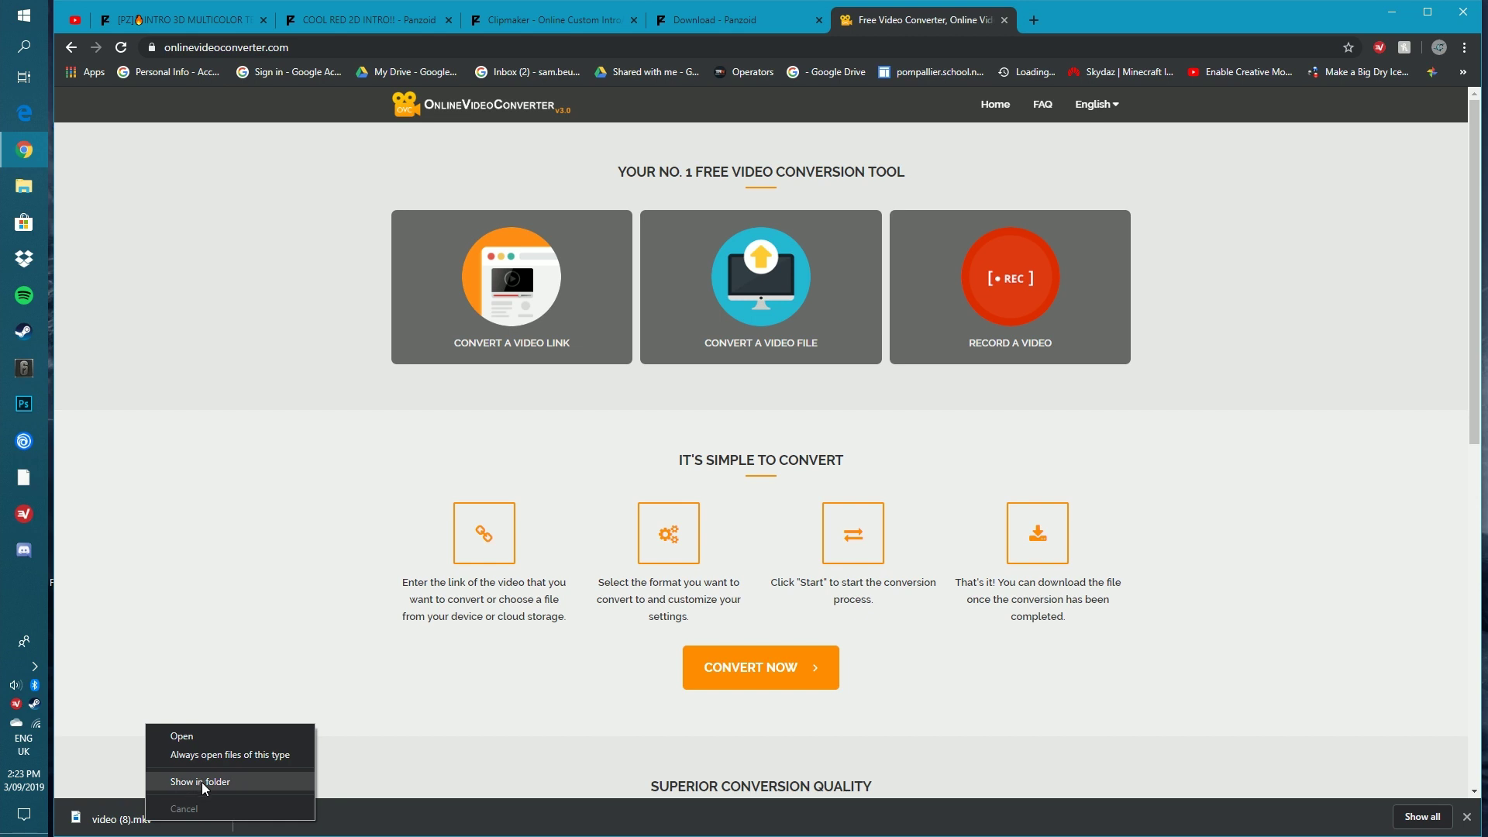
click(247, 782)
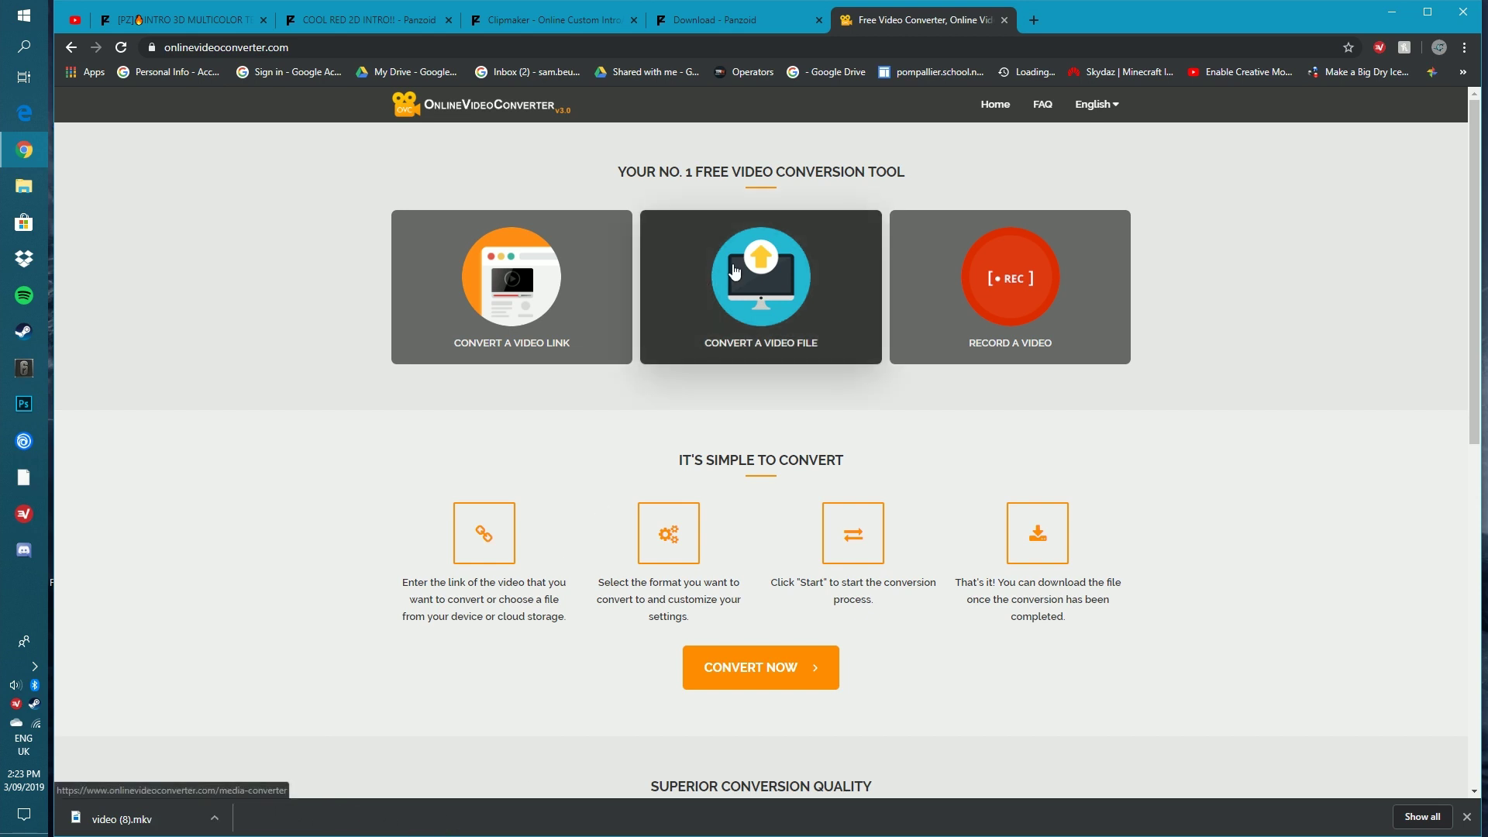
click(735, 271)
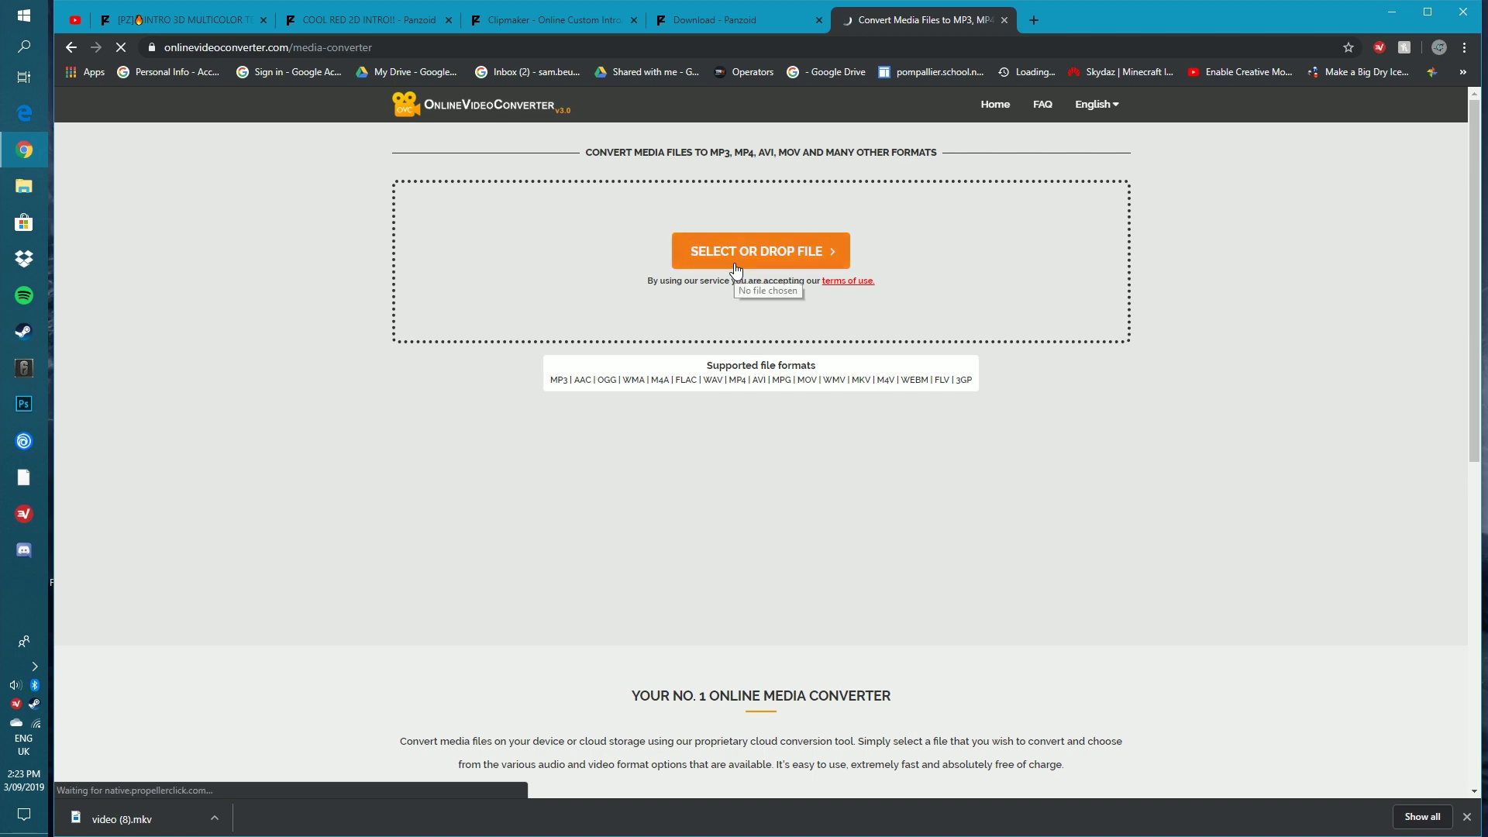
click(735, 270)
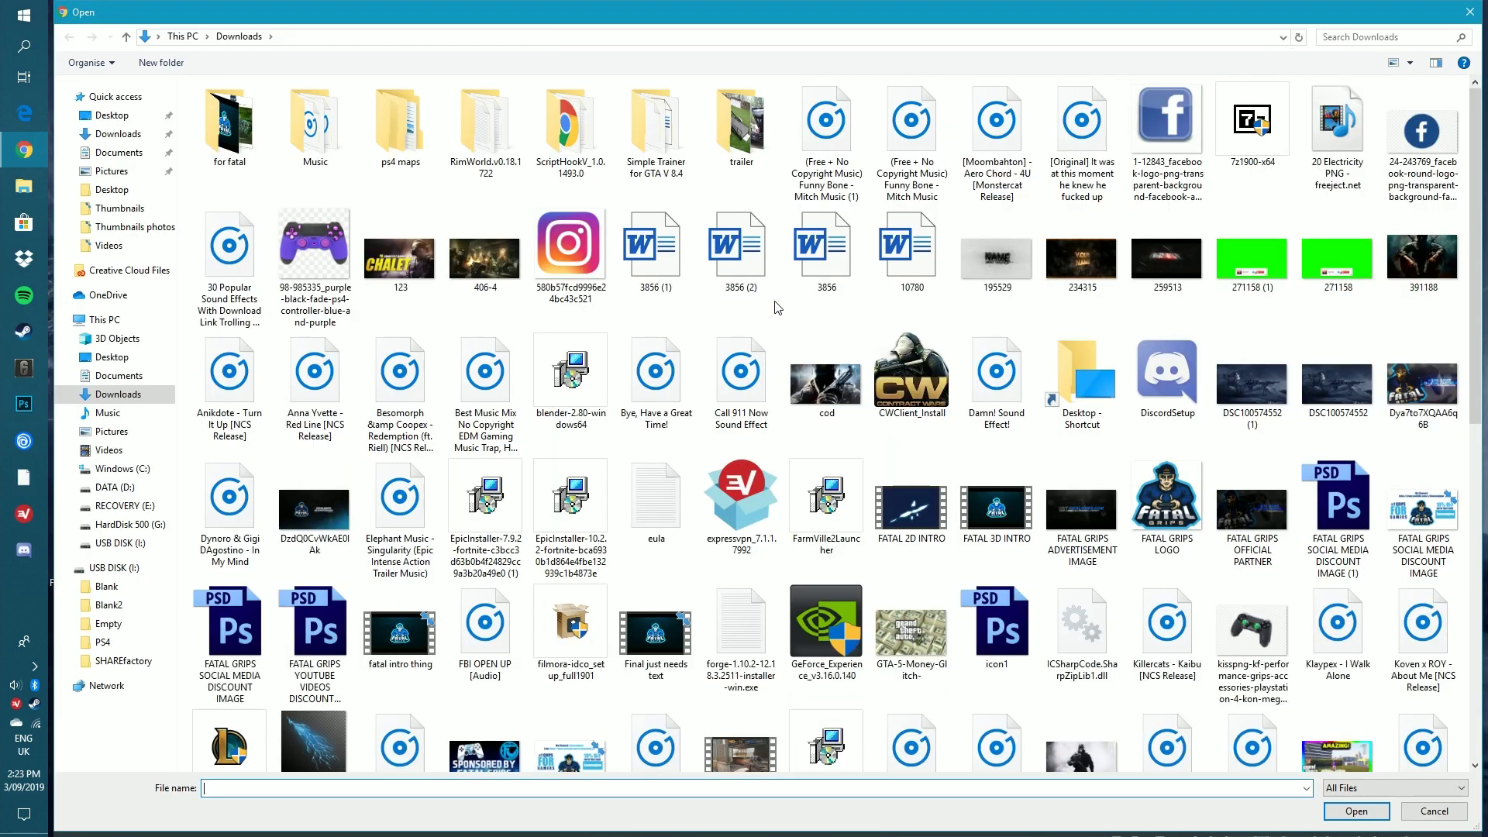
scroll(781, 318, down, 5)
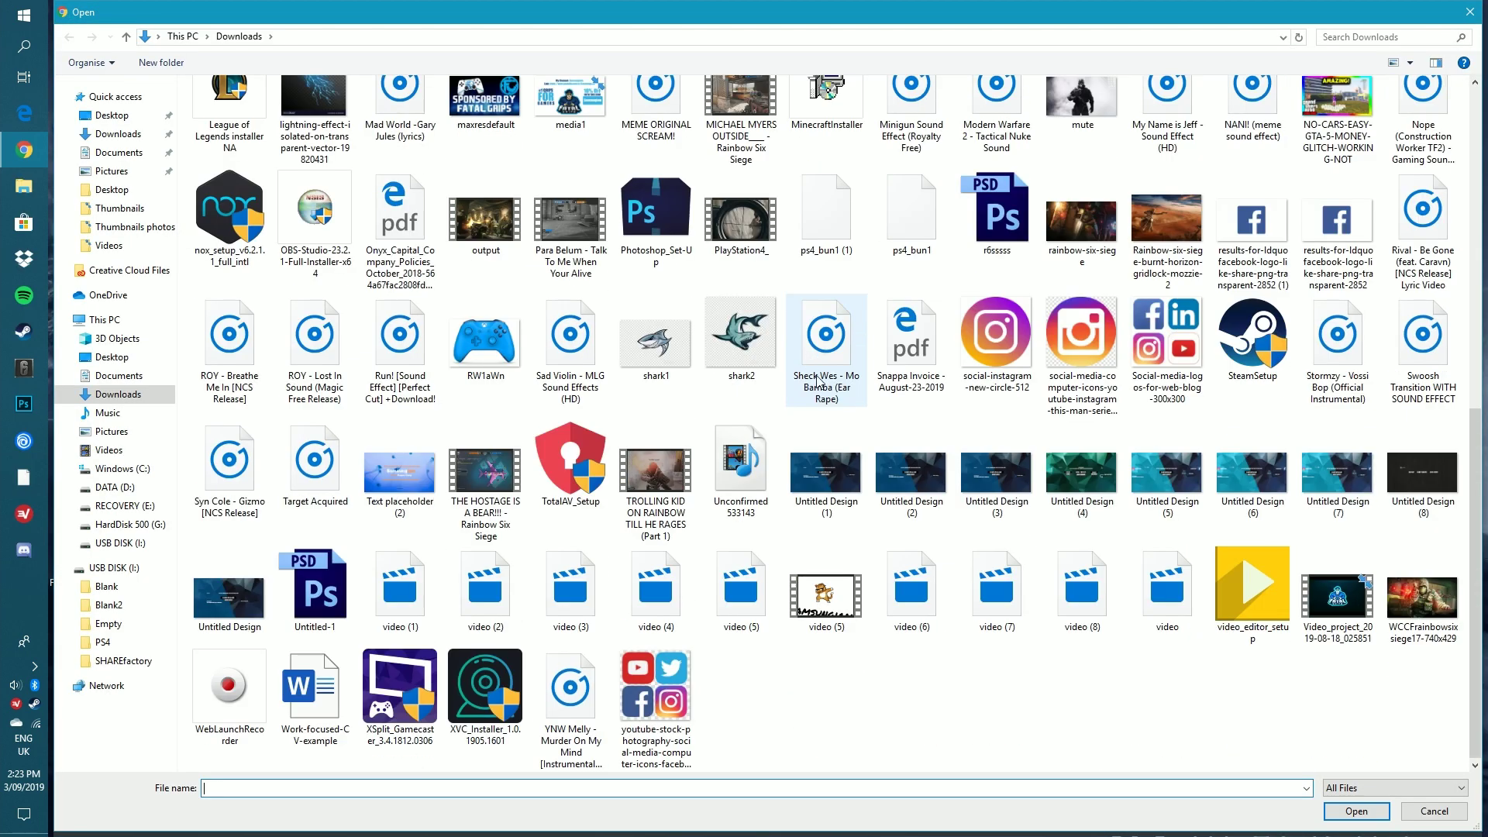
double_click(1089, 613)
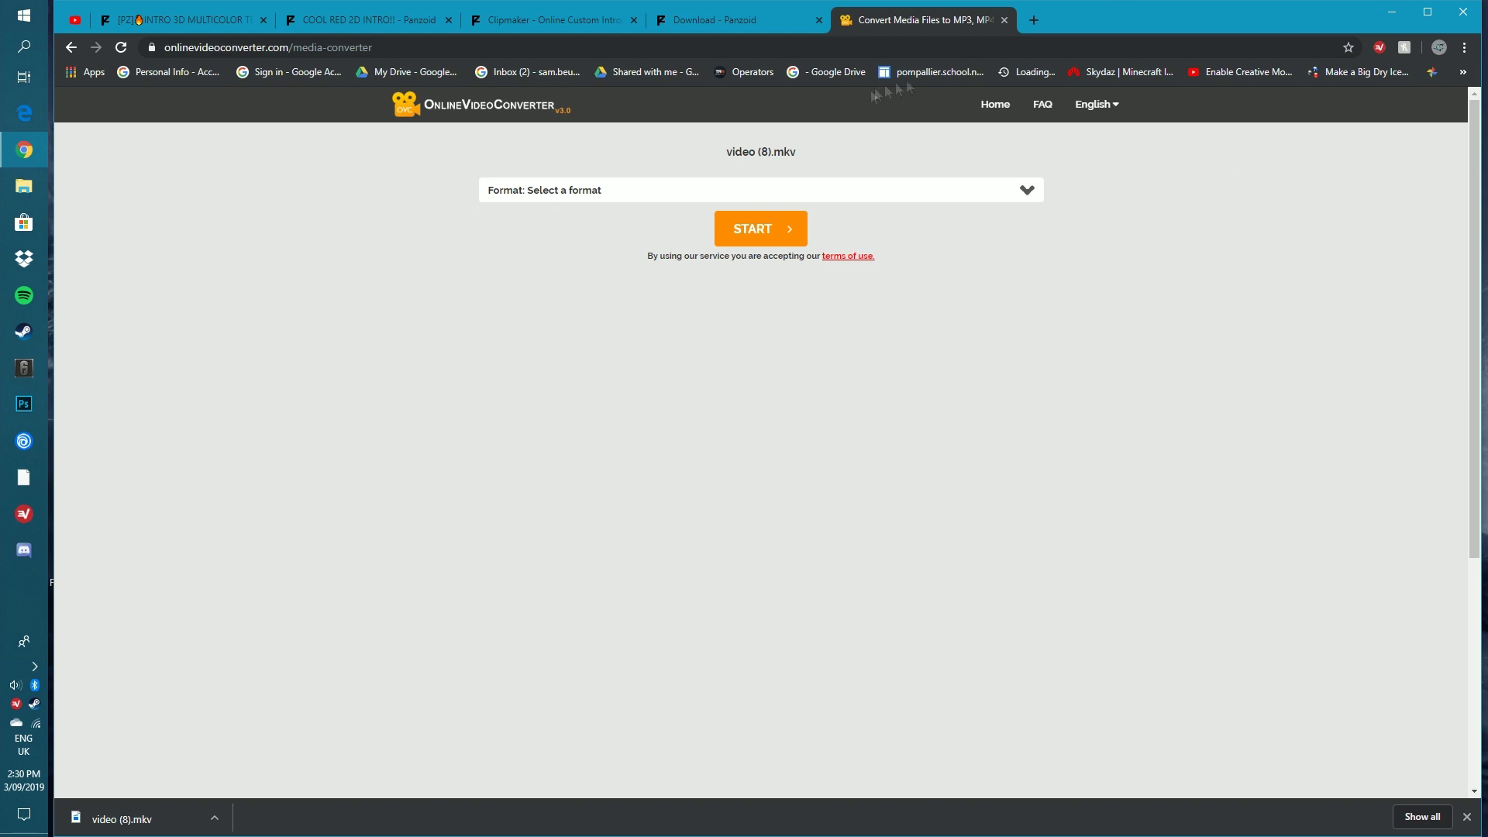
Set the output format to .mp4 and start the conversion.
click(855, 194)
click(620, 232)
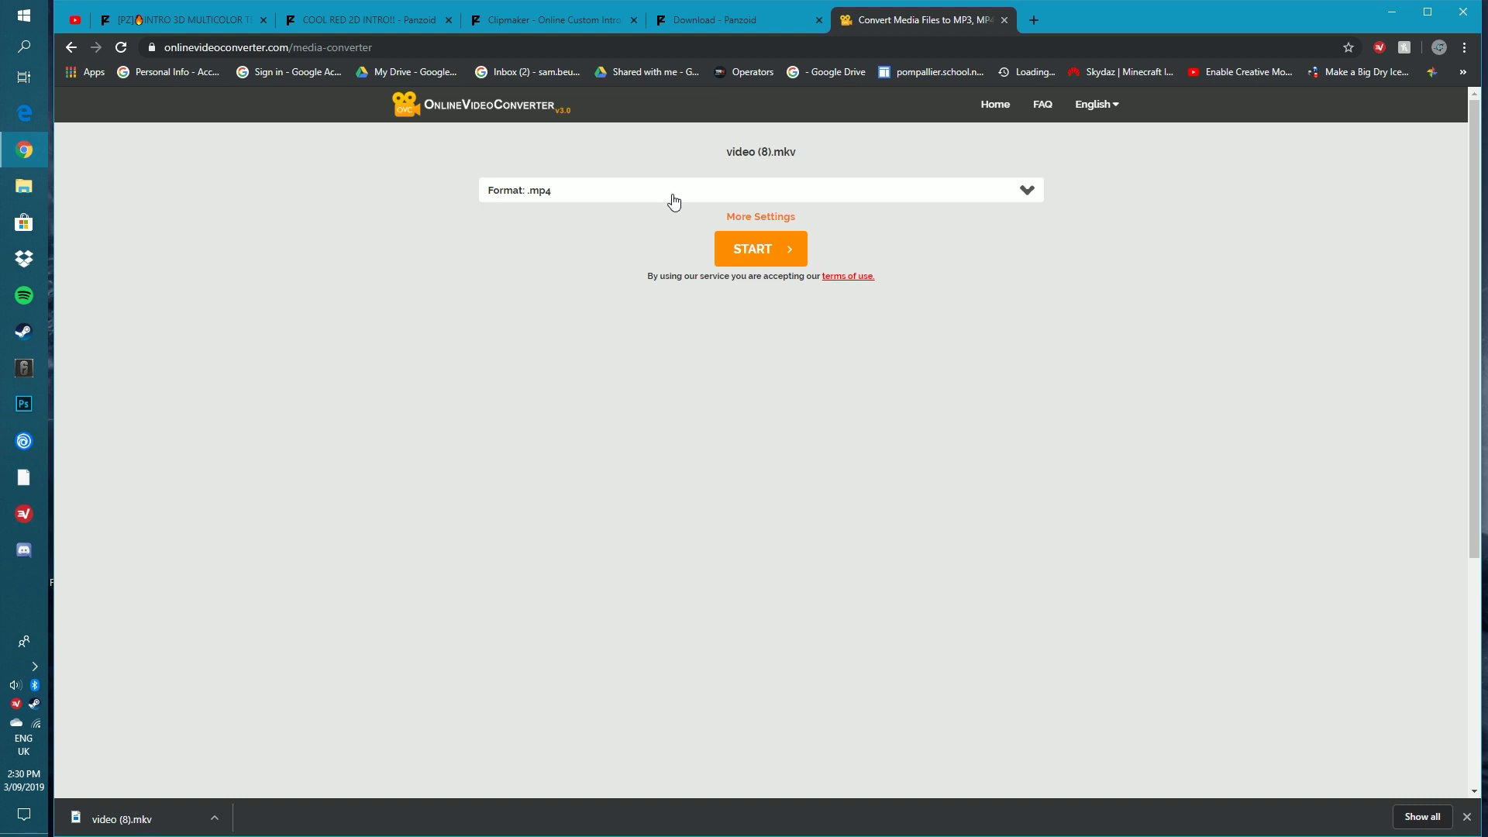
click(599, 194)
click(629, 234)
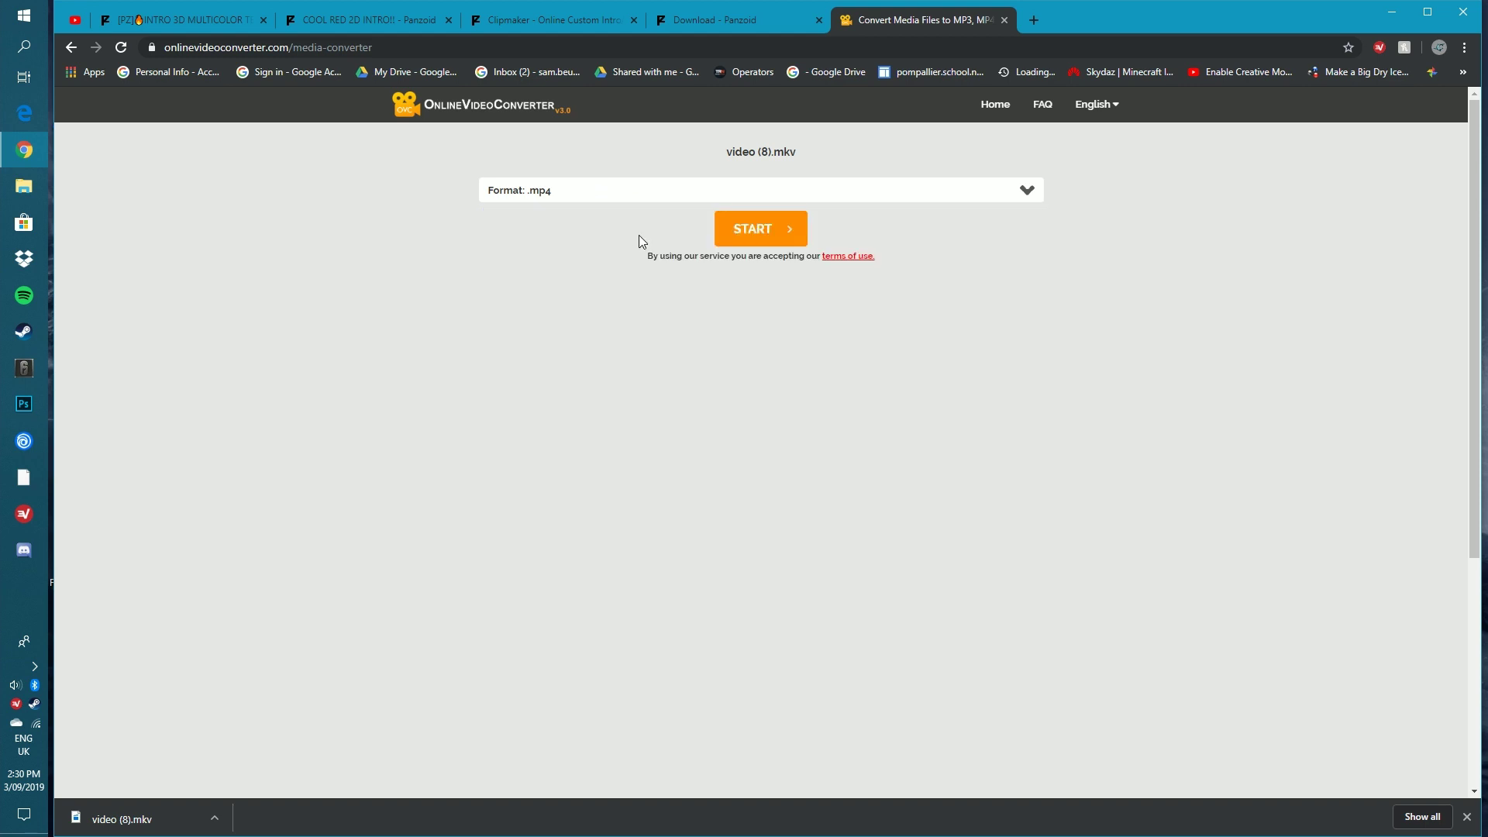
click(774, 239)
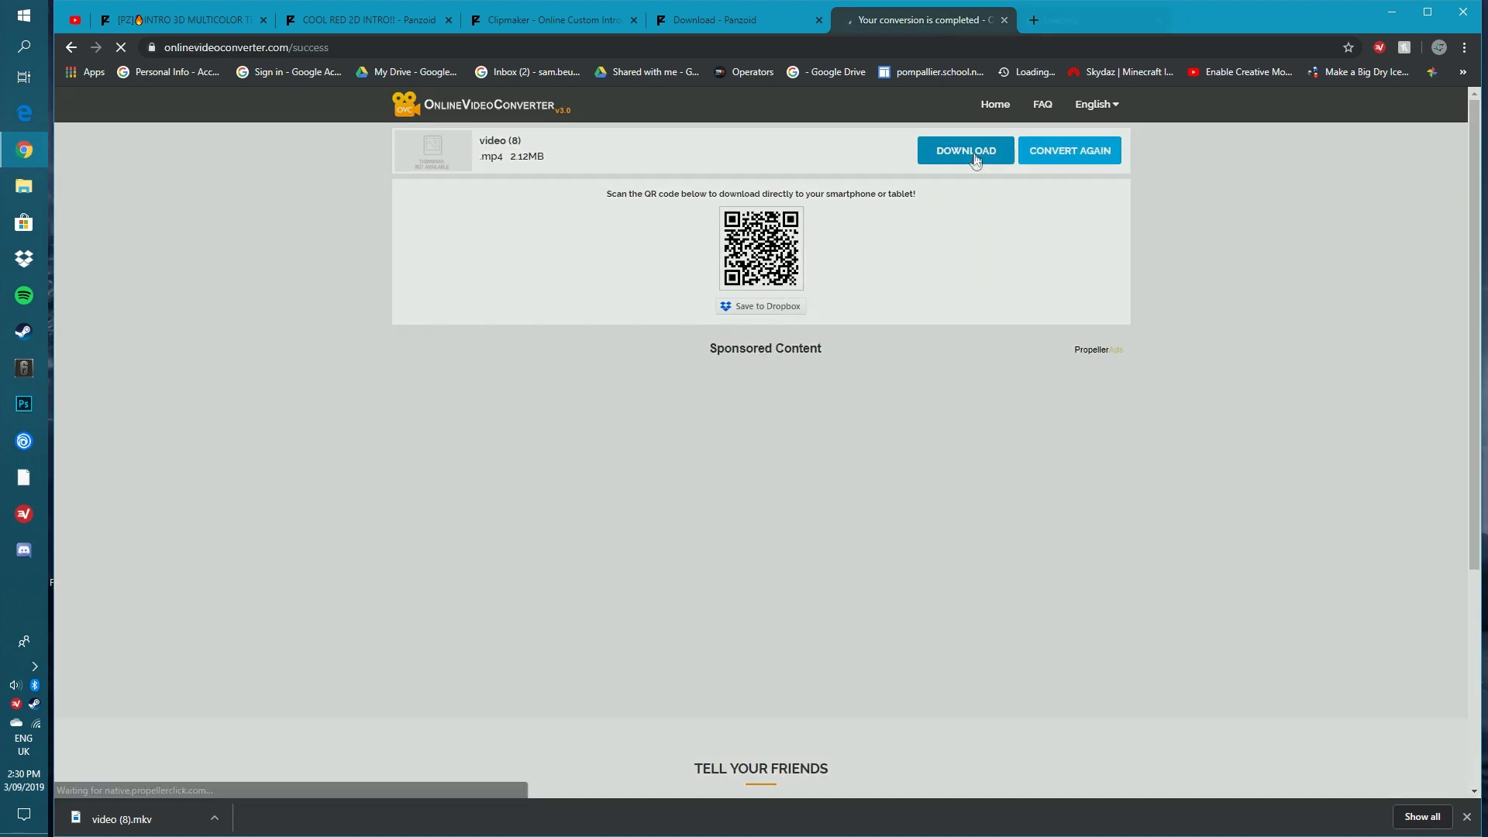
Download the converted video (8).mp4, close the ad tab, and return to the Panzoid tab.
click(965, 150)
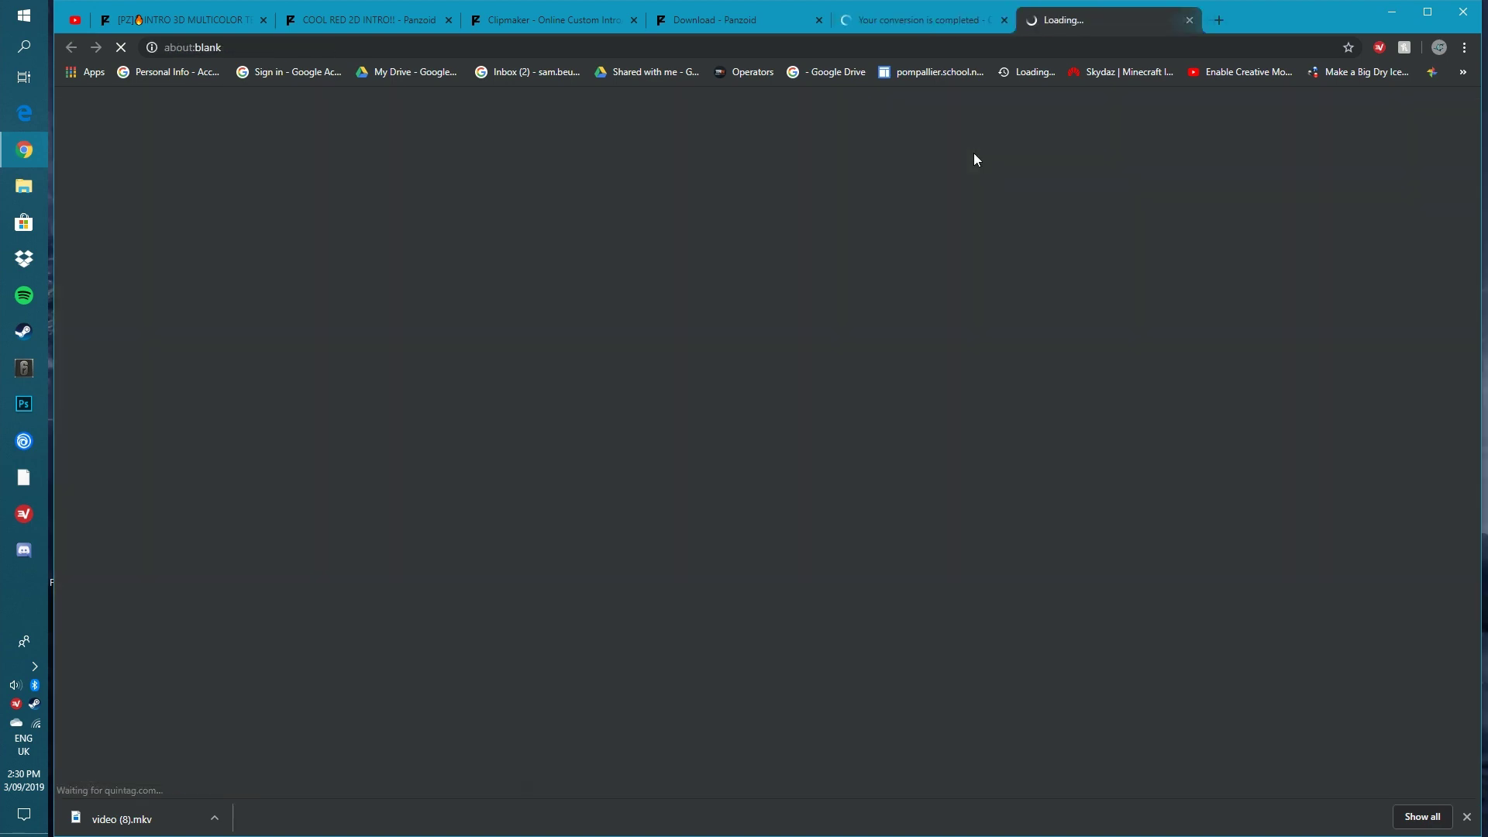
key(ctrl+w)
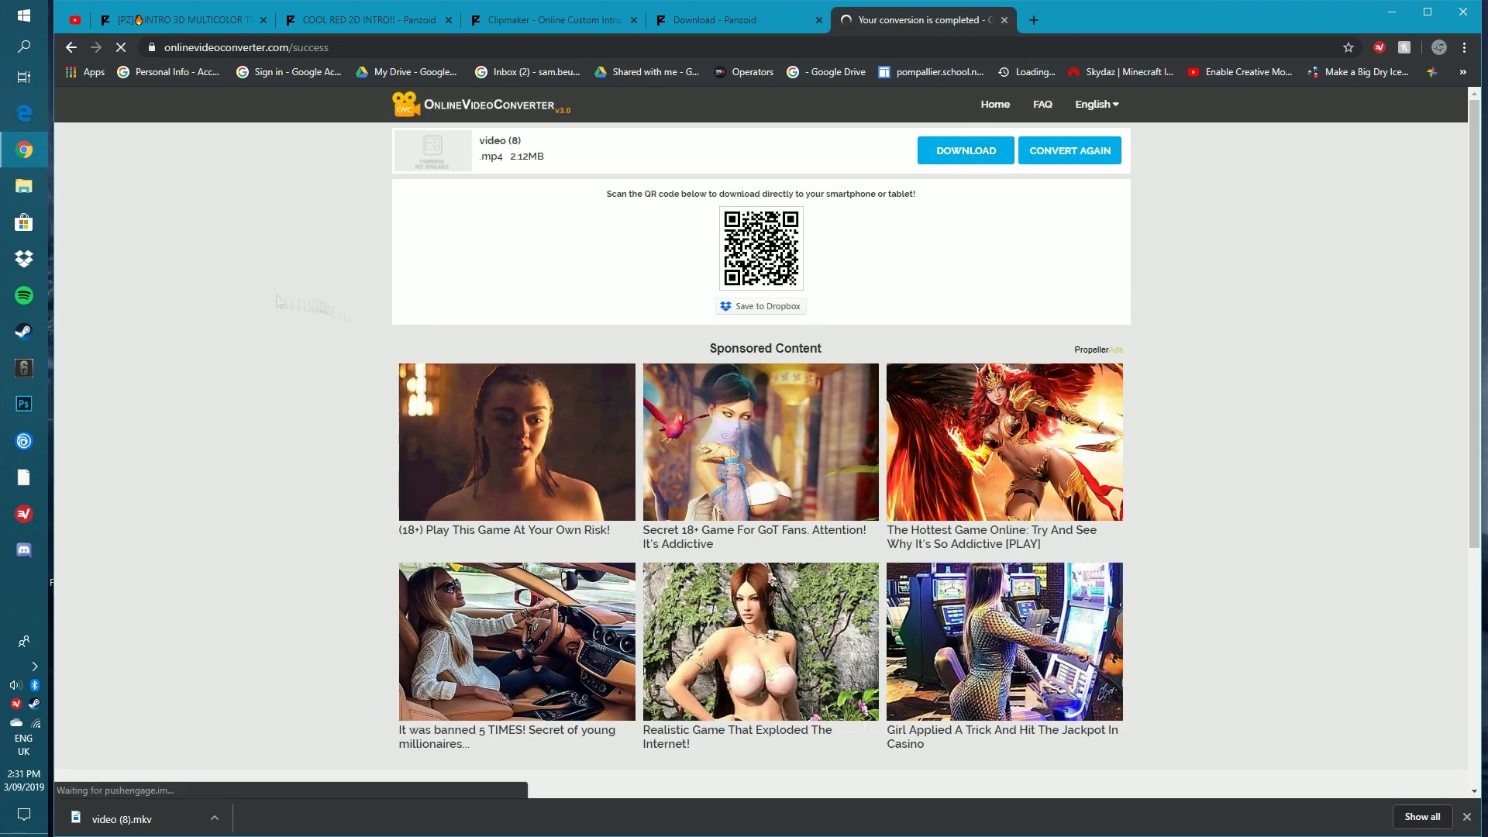
key(ctrl+1)
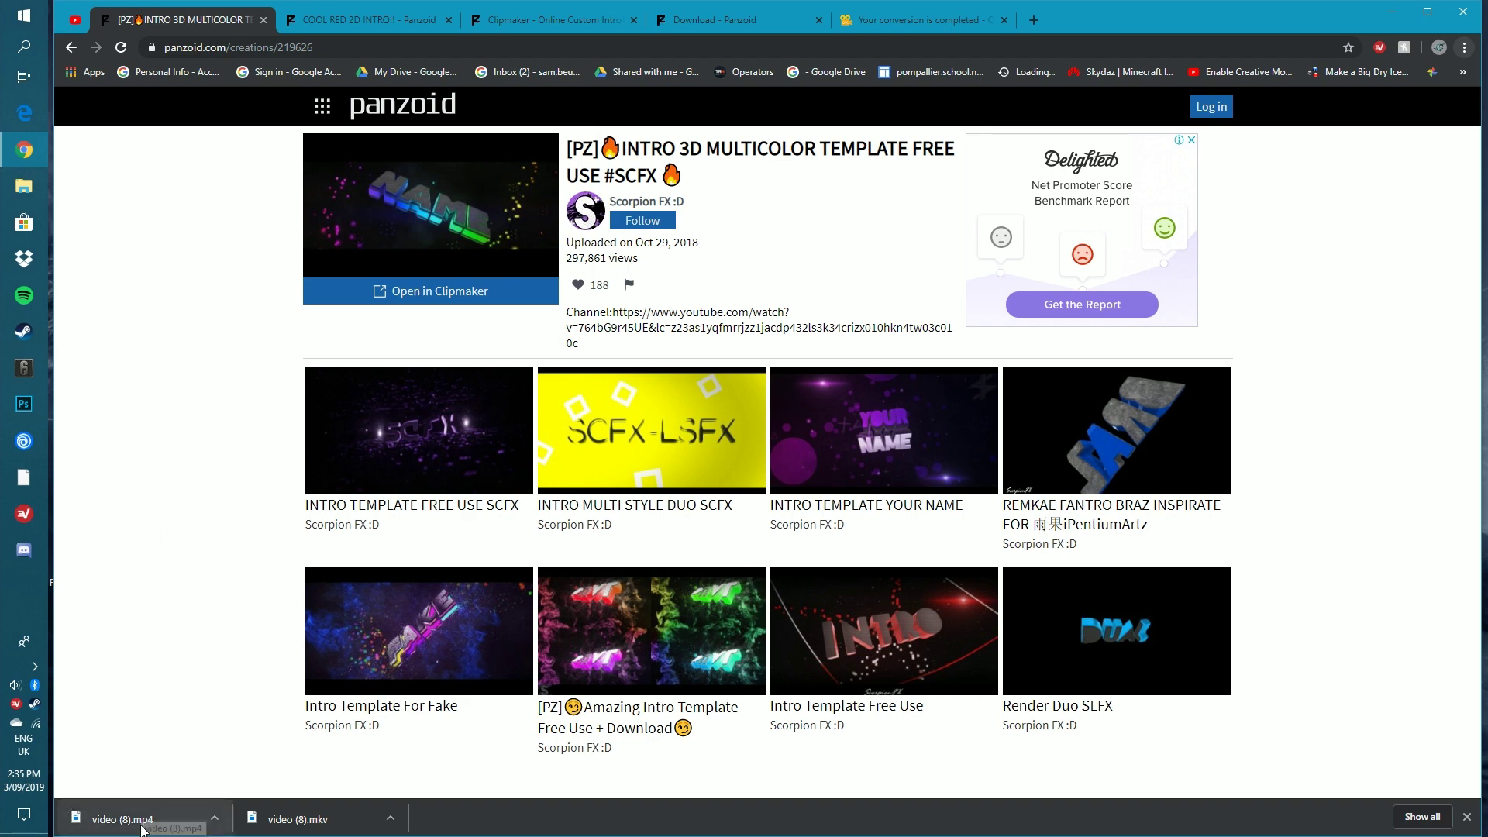
Reveal the downloaded video (8).mp4 in the Downloads folder via Chrome's 'Show in folder'.
right_click(180, 817)
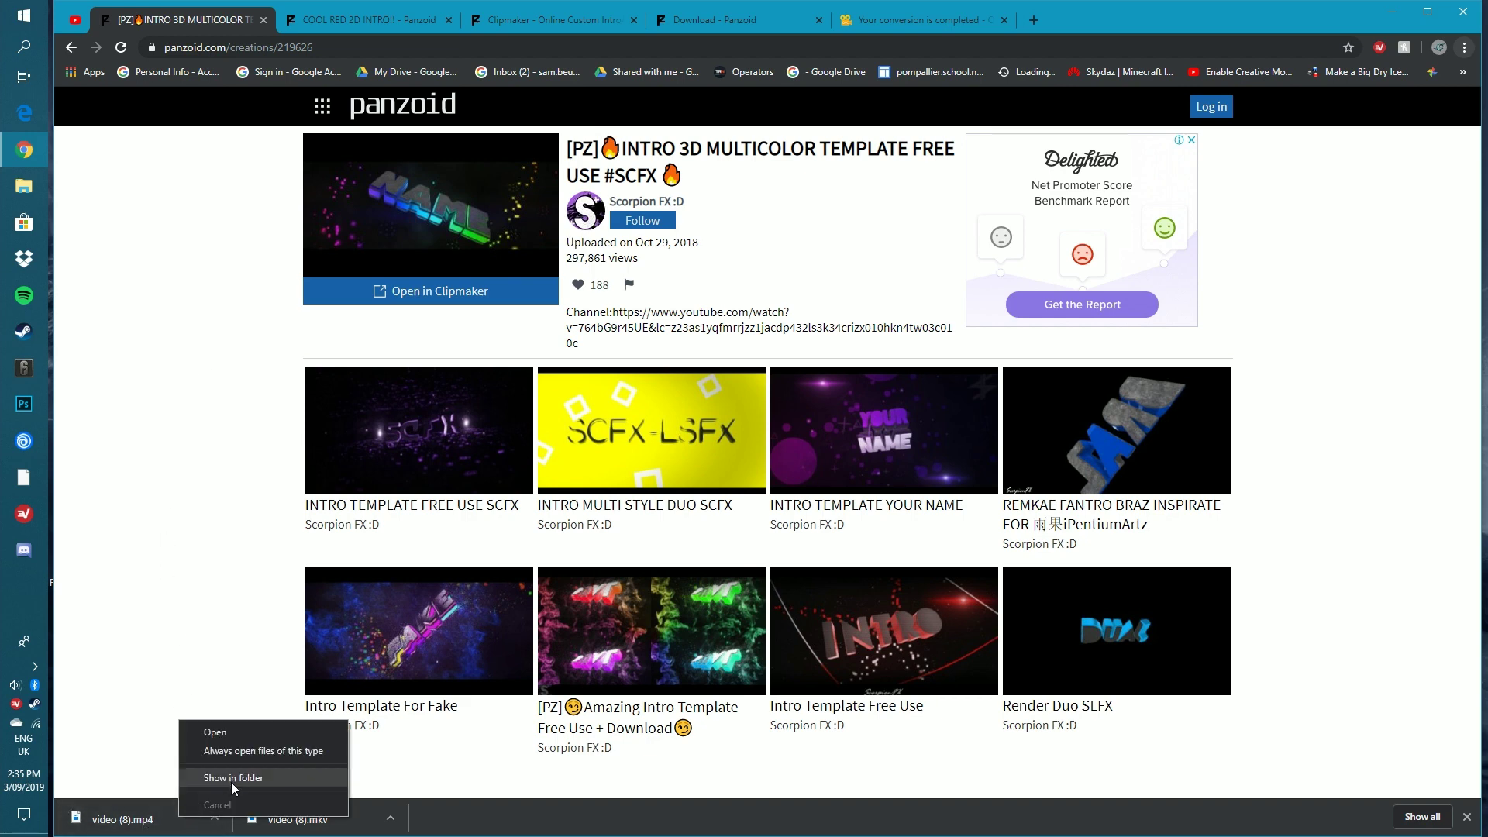
click(232, 778)
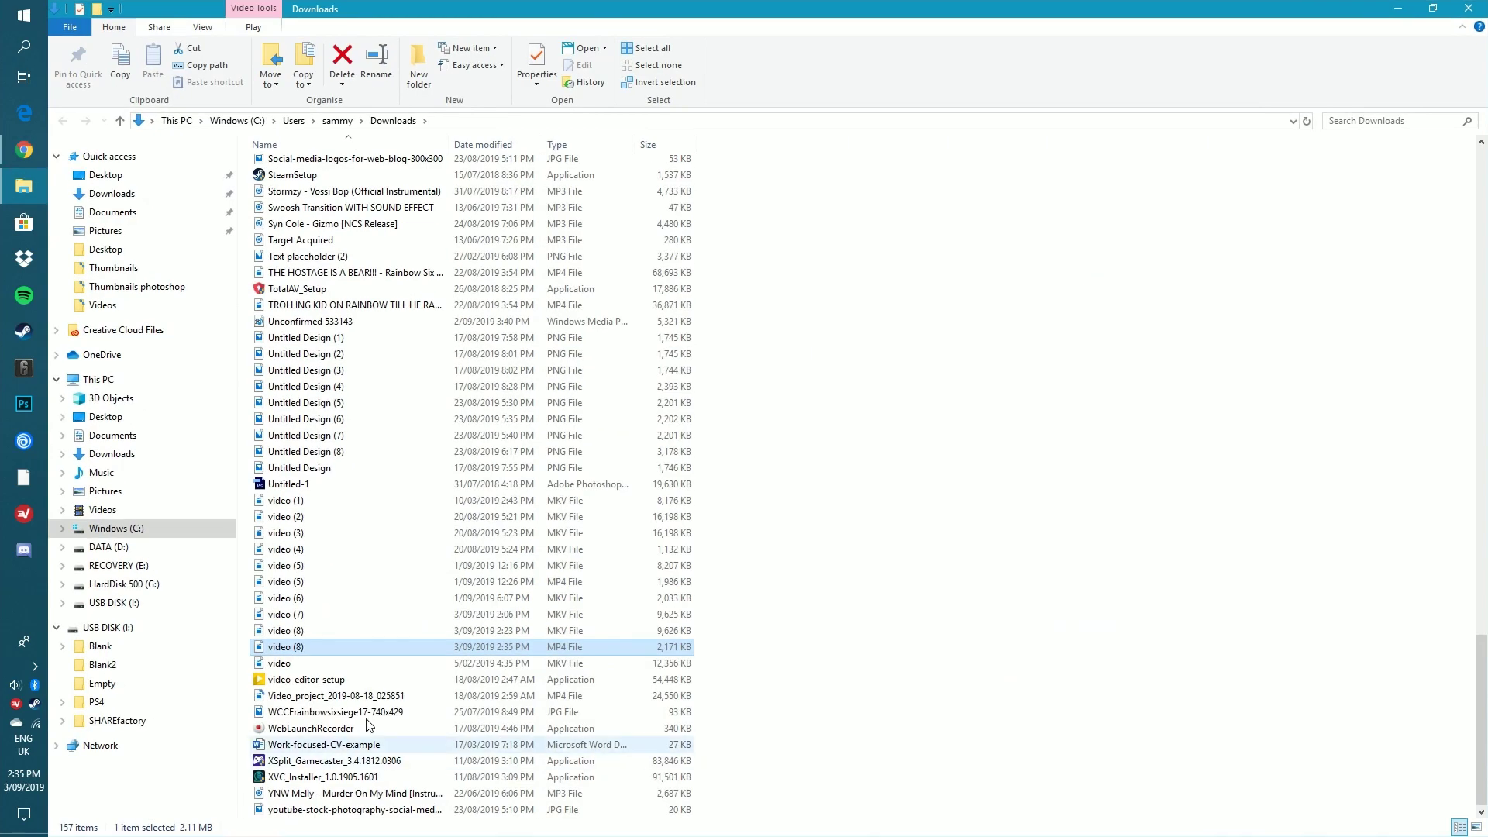